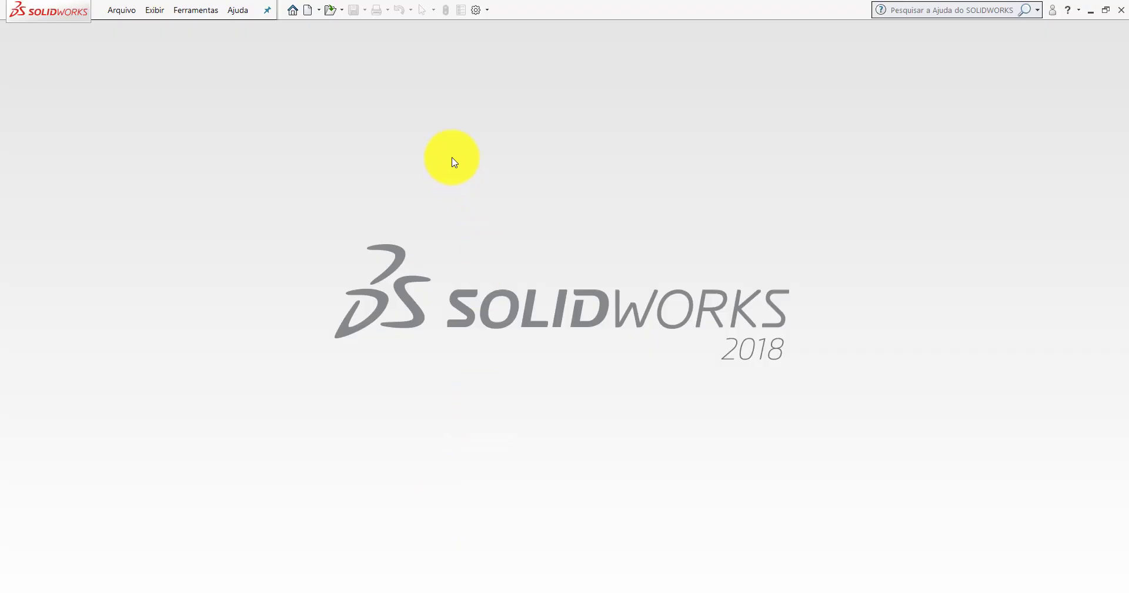
- Create a new part and start a sketch on the Frontal plane
left_click(307, 10)
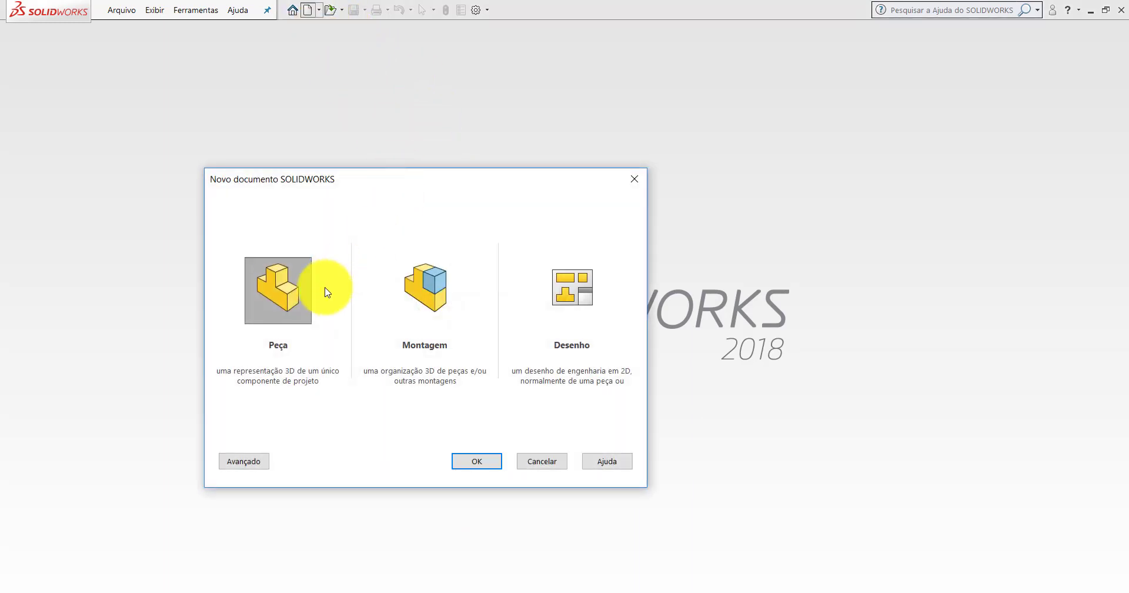
double_click(297, 284)
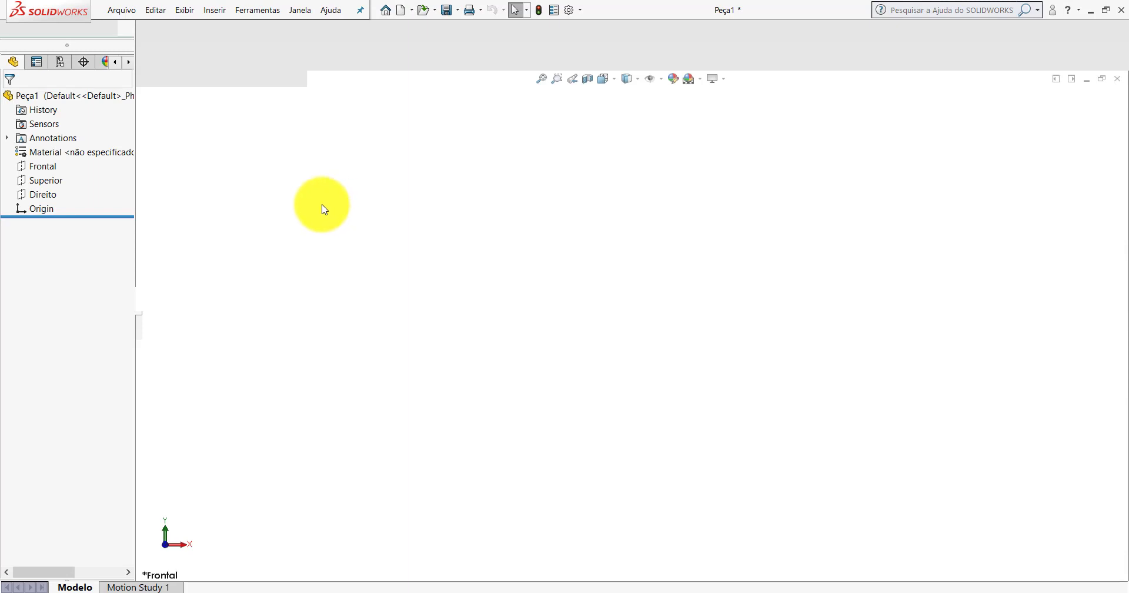
left_click(41, 218)
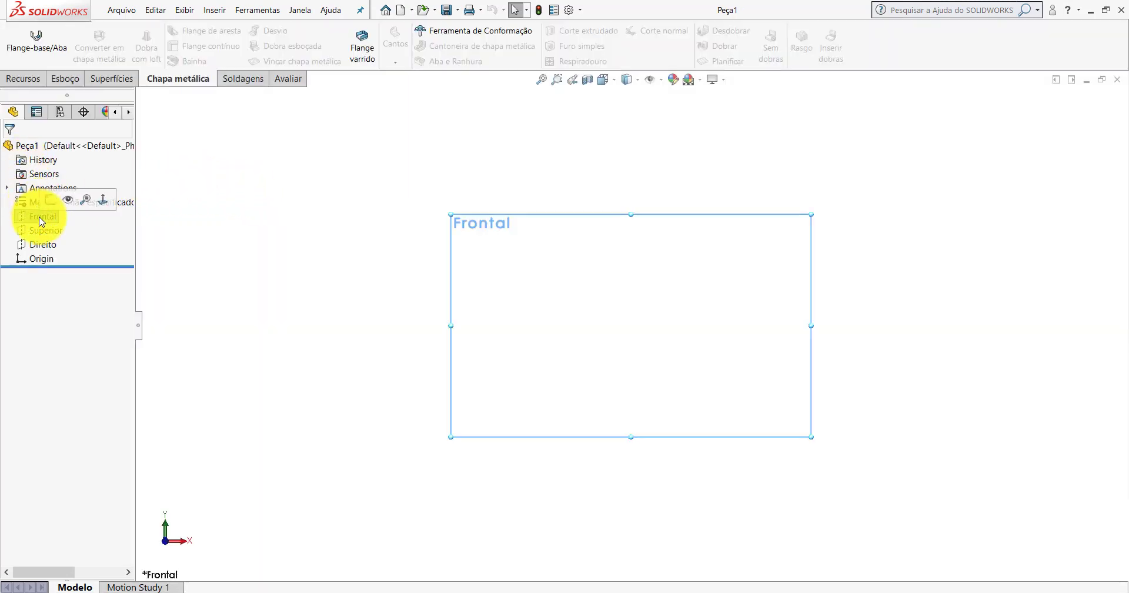
left_click(47, 197)
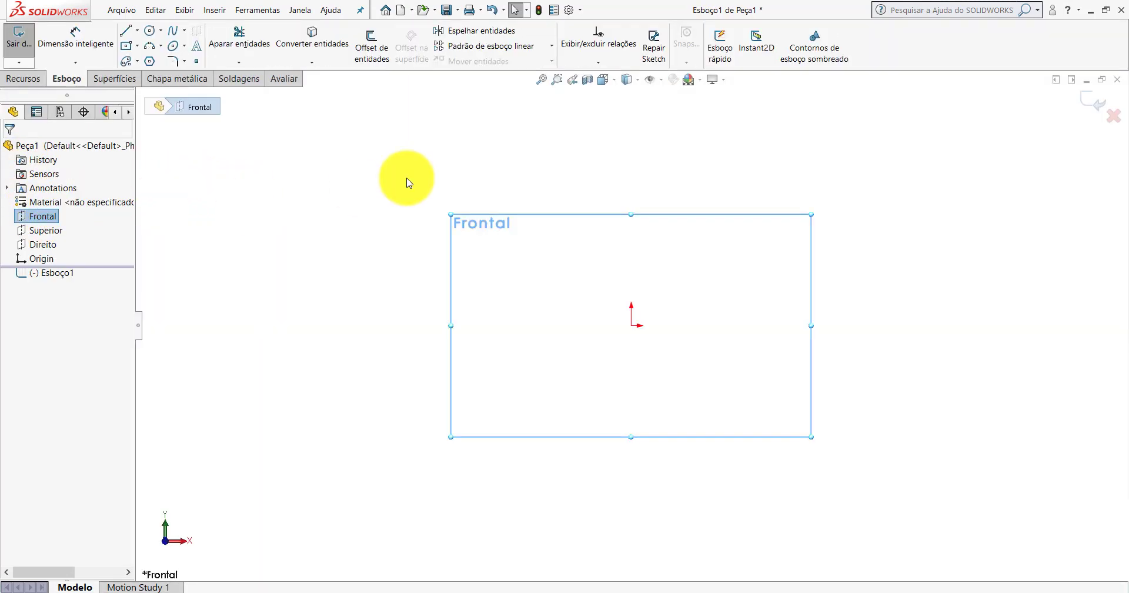
left_click(368, 201)
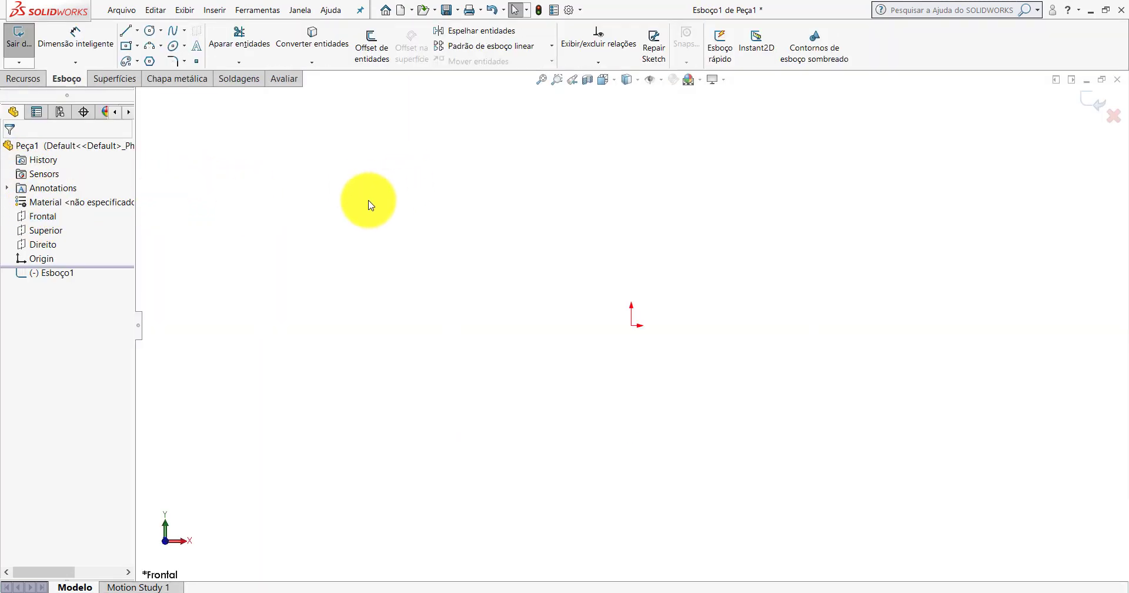
- Draw a horizontal centerline across the origin, then pull its right end closer to the origin
left_click(137, 30)
left_click(155, 60)
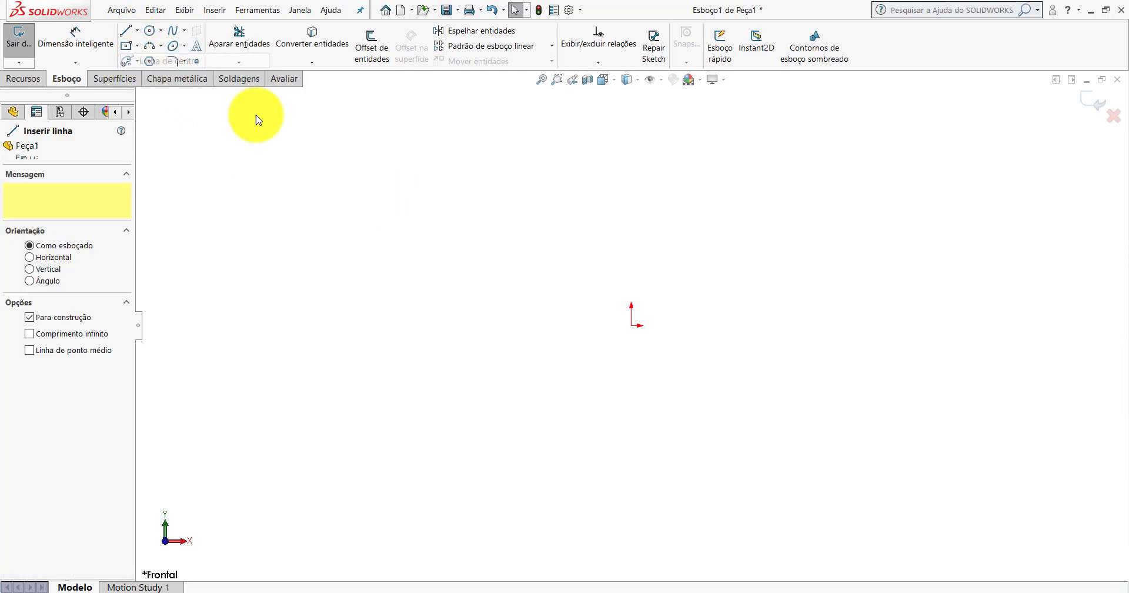
left_click(471, 325)
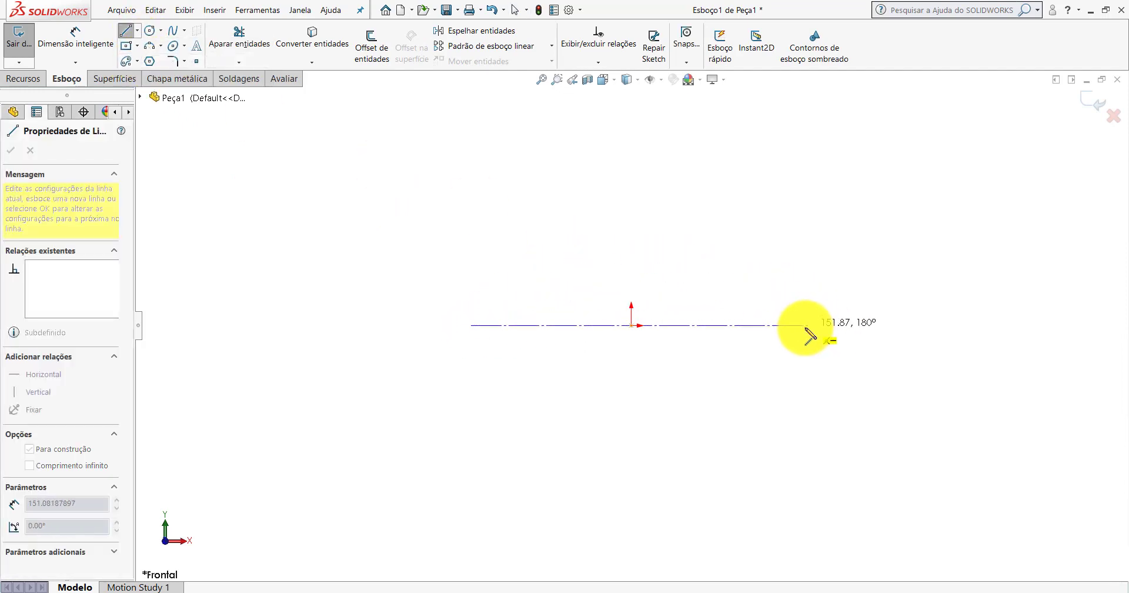
left_click(799, 325)
key("Escape")
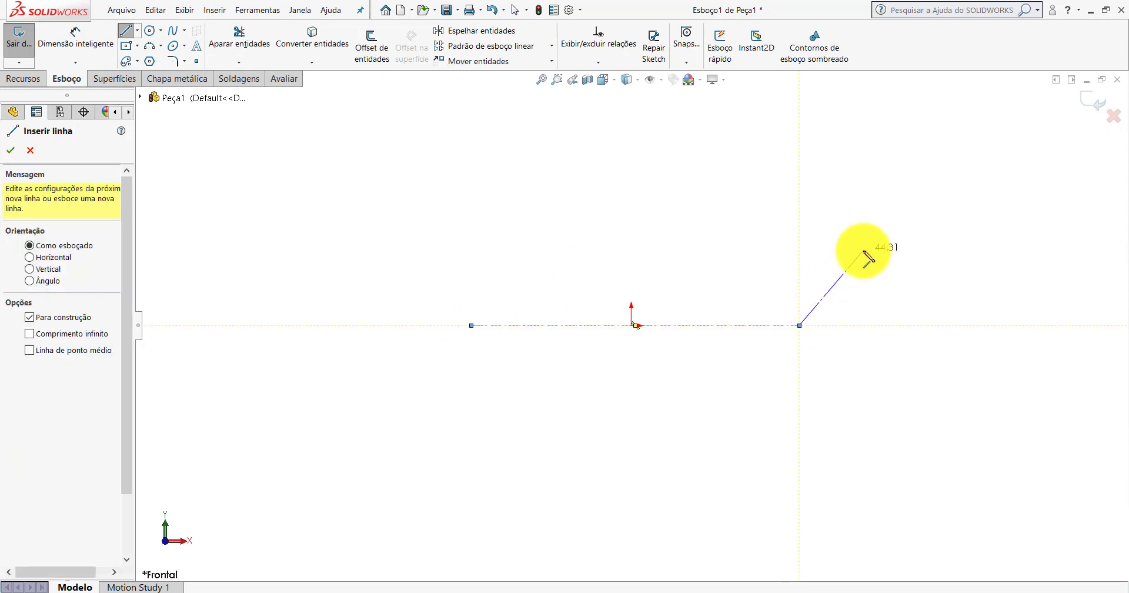
key("Escape")
left_click_drag(799, 325, 688, 336)
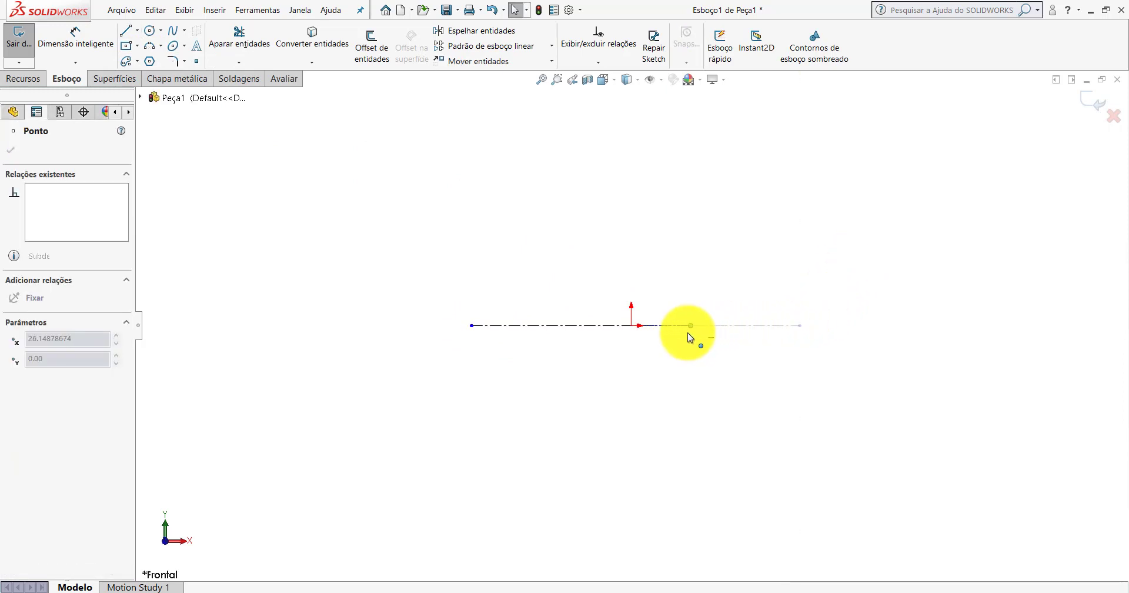
left_click(649, 411)
- Draw a small circle on the centerline's left end and a larger circle on its right end
left_click(152, 40)
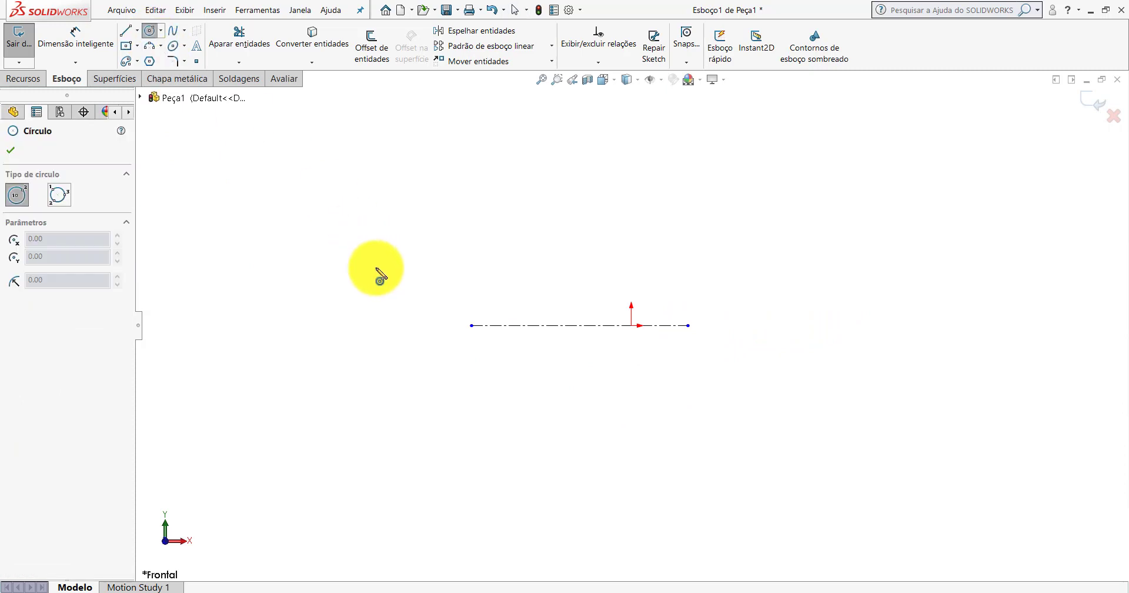
left_click(472, 325)
left_click(484, 303)
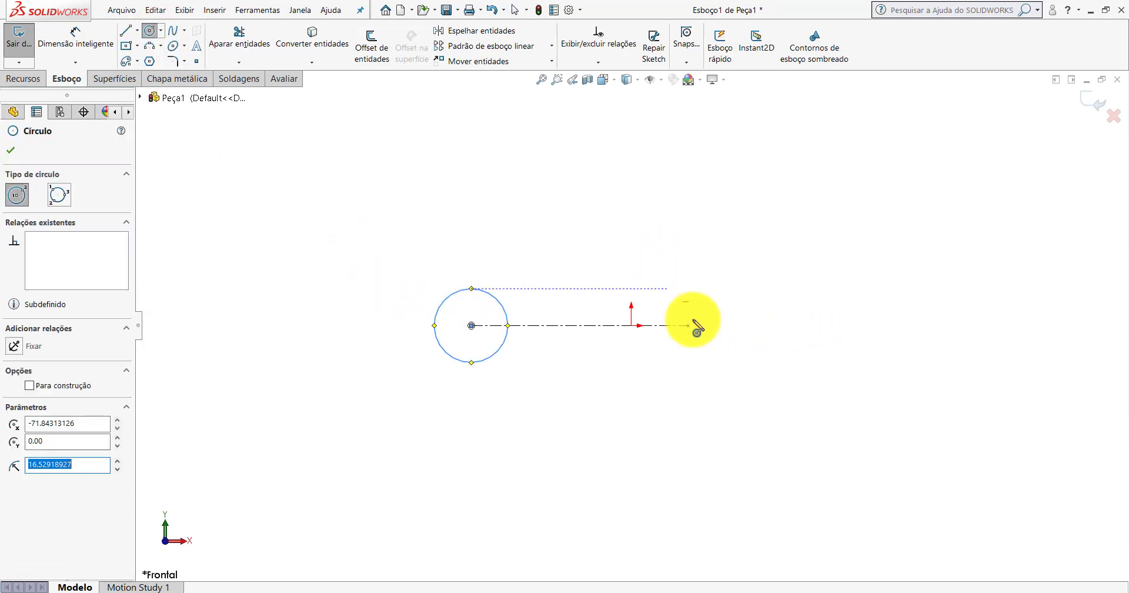
left_click(688, 325)
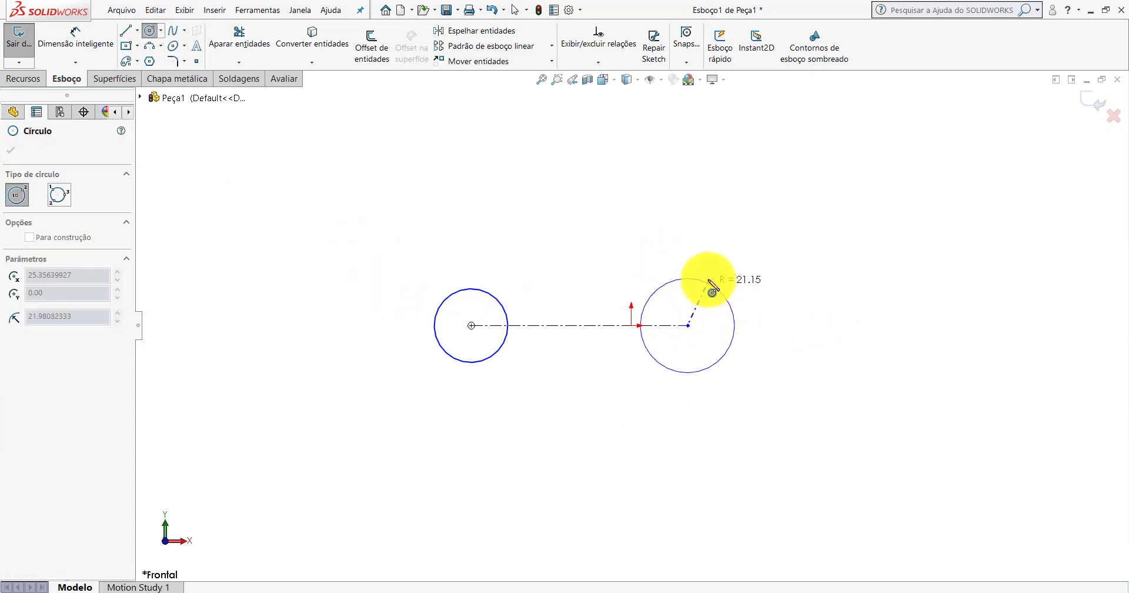
left_click(726, 254)
key("Escape")
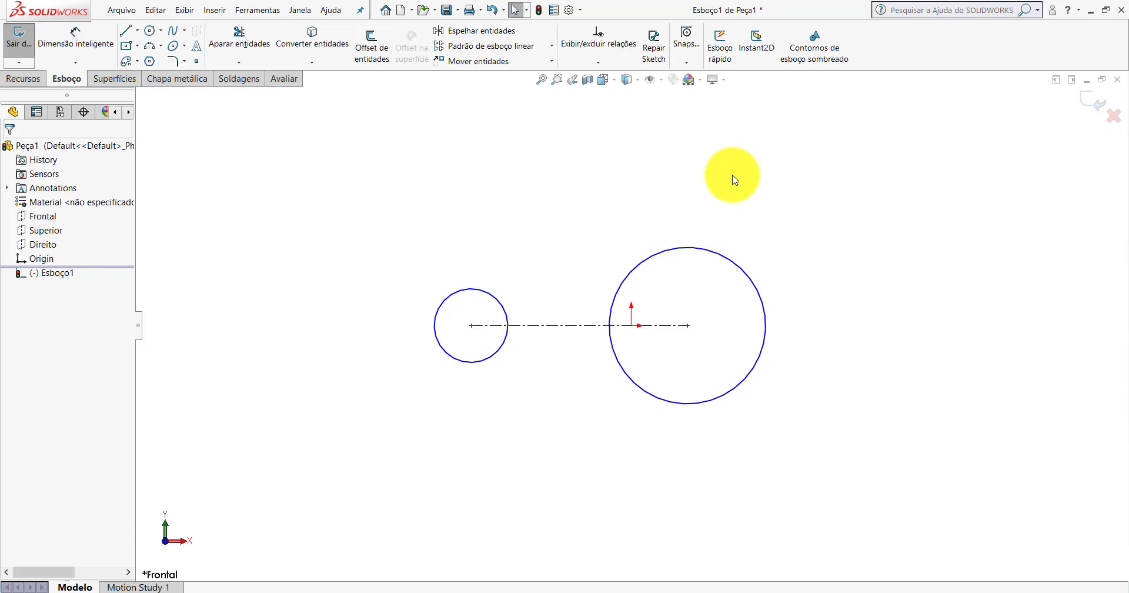
- Relate the centerline and the origin with a Ponto médio (Midpoint) relation
left_click(572, 325)
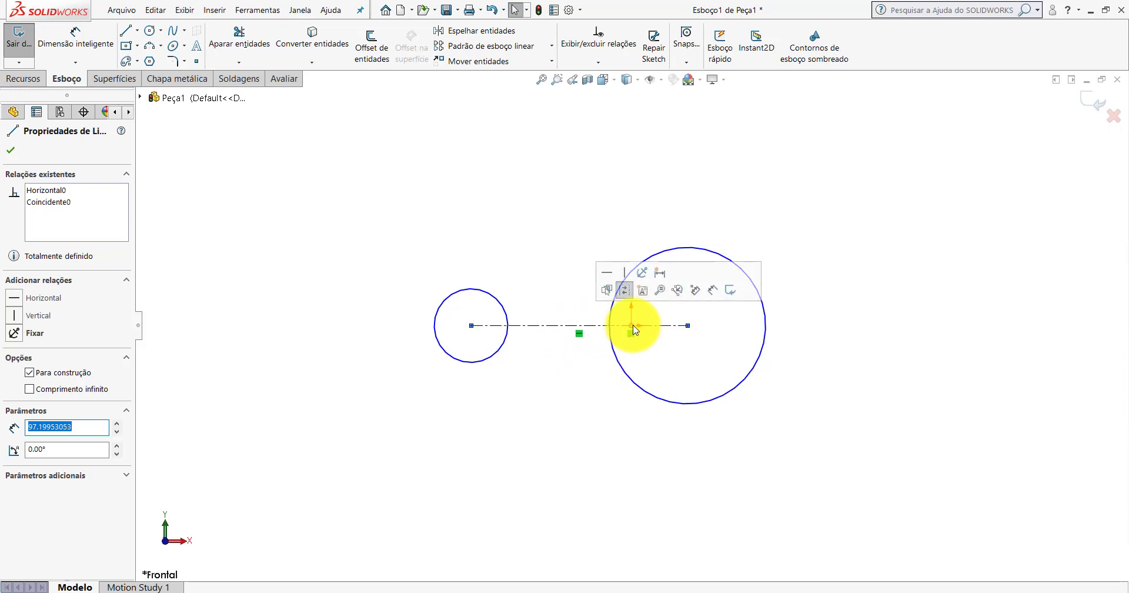
left_click(579, 383)
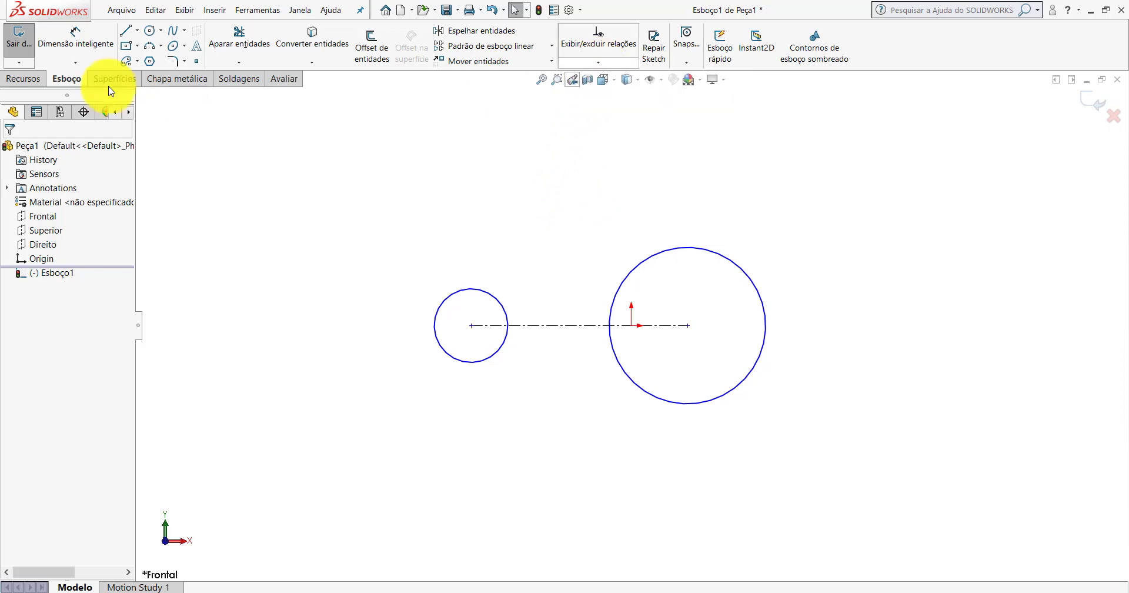
left_click(591, 65)
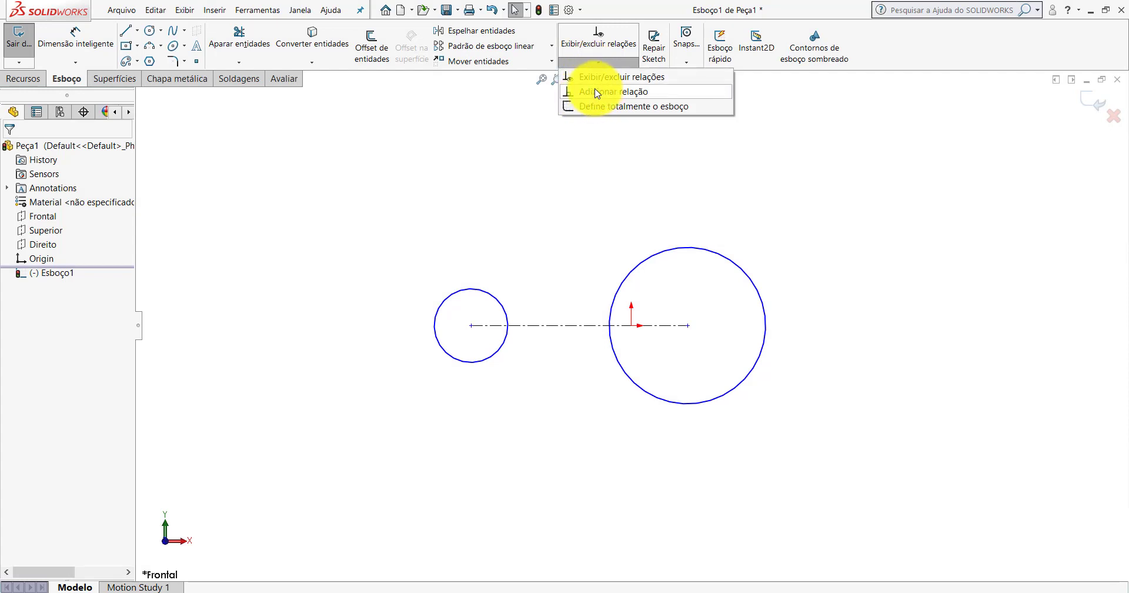
left_click(596, 93)
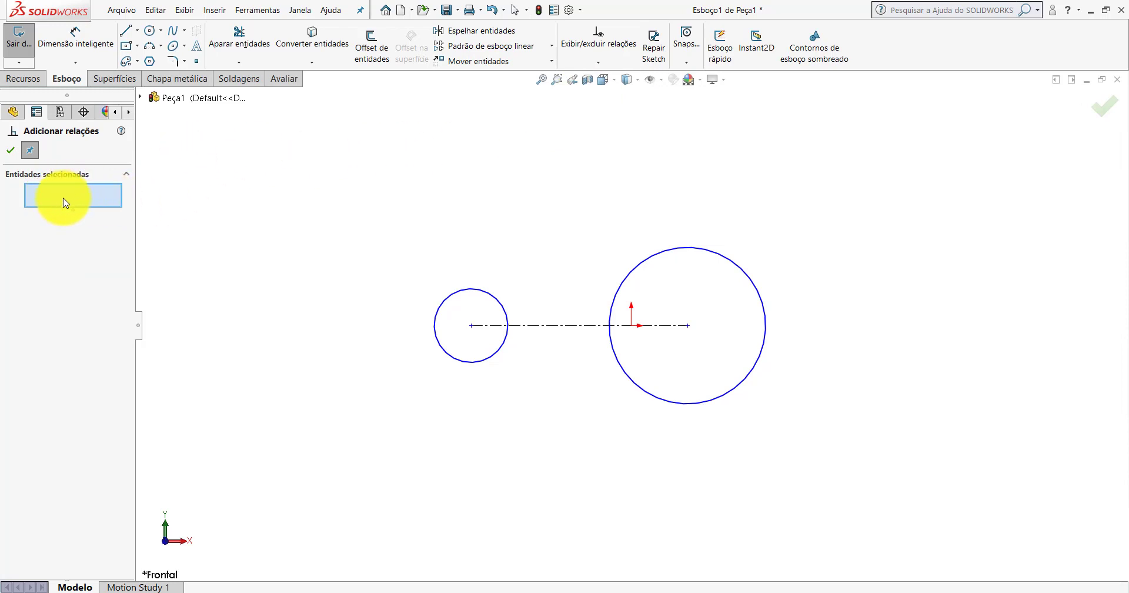
left_click(544, 325)
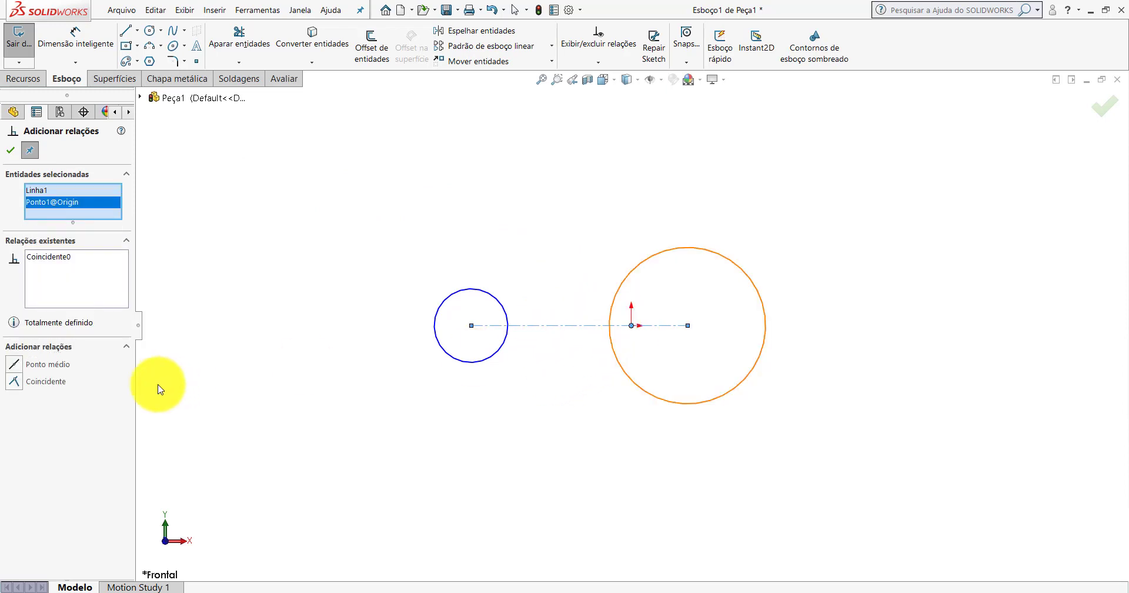
left_click(15, 367)
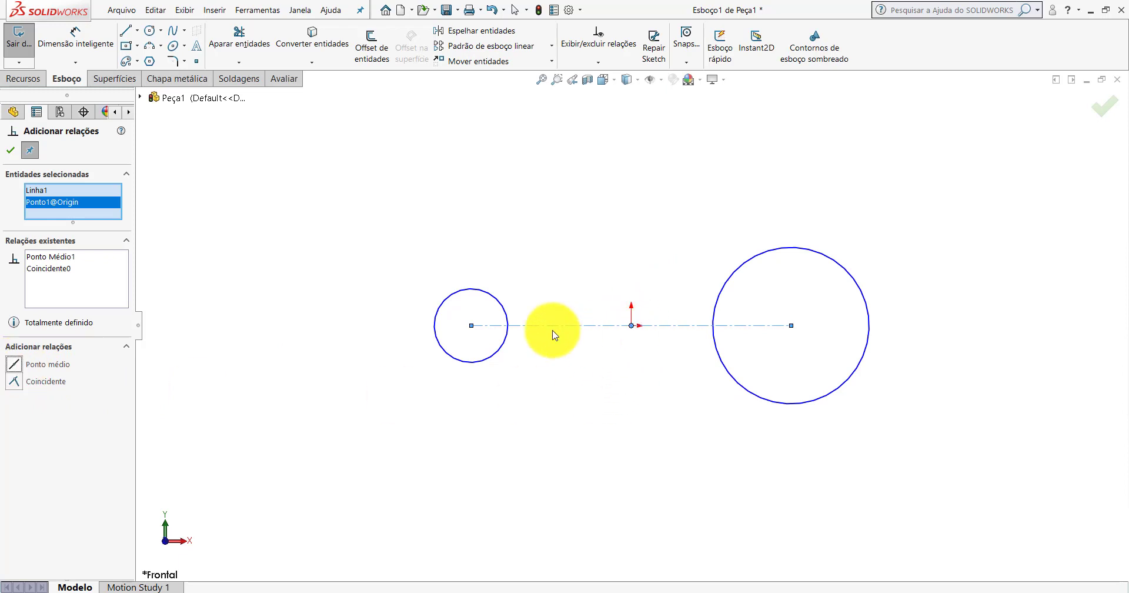
- Confirm the midpoint relation and drag the small circle's centre outward to widen the spacing
left_click(11, 149)
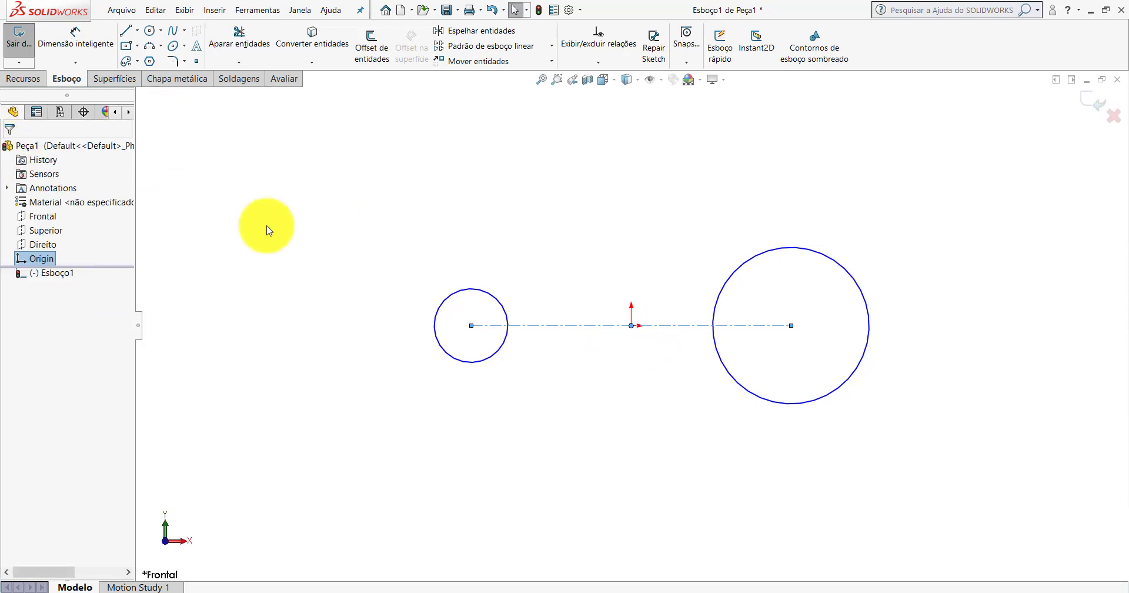
mouse_move(471, 325)
left_mouse_down()
mouse_move(439, 333)
mouse_move(525, 342)
left_mouse_up()
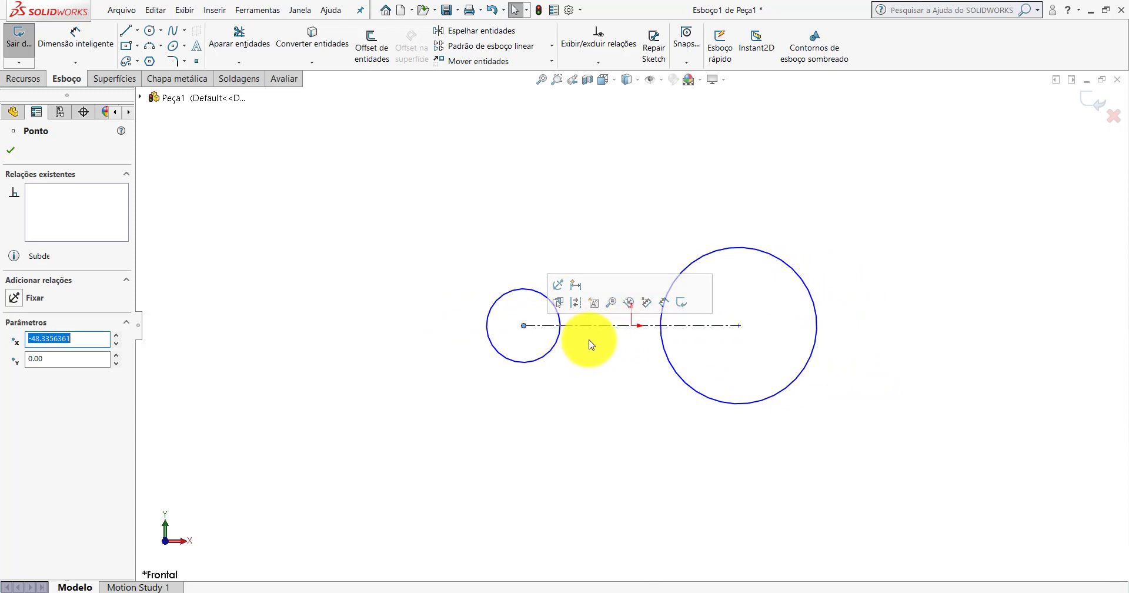
left_click_drag(526, 326, 568, 341)
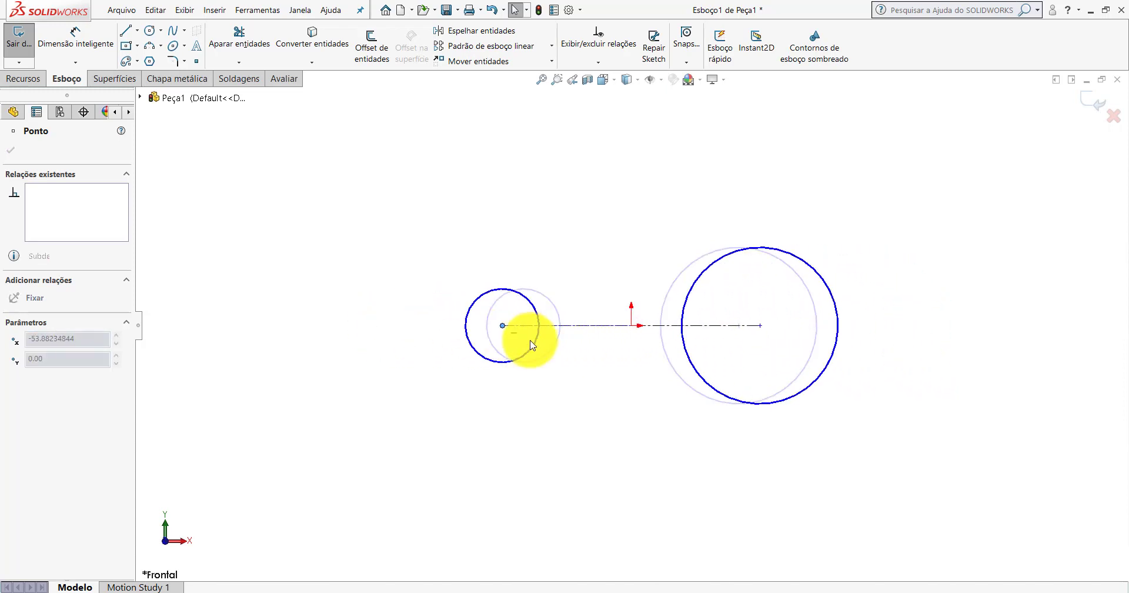
left_click_drag(568, 341, 459, 341)
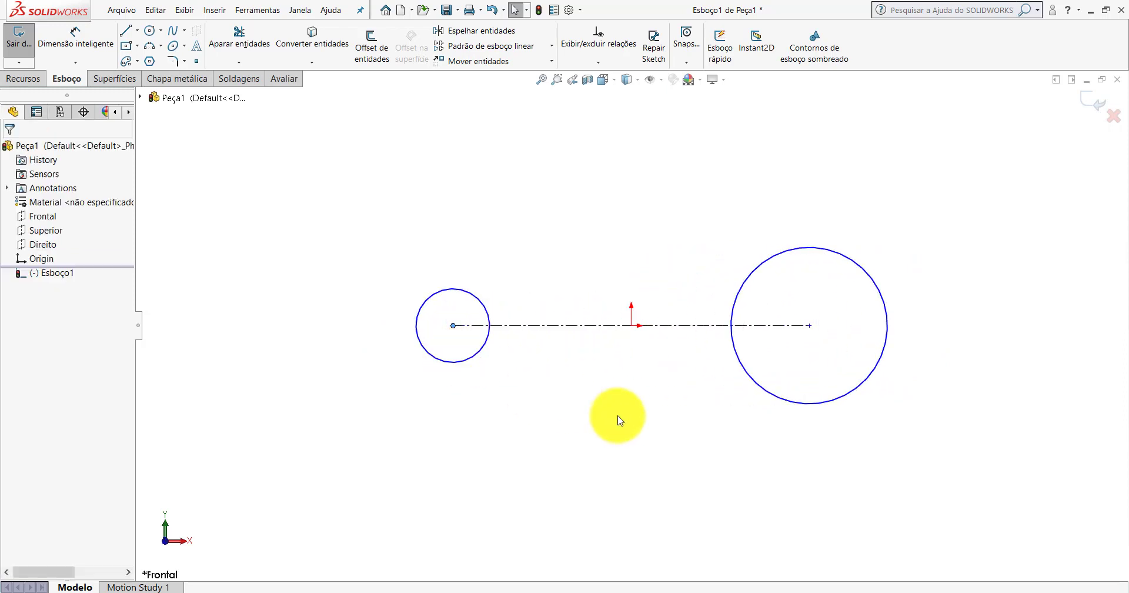
- Apply an Igual (Equal) relation to the small and large circles
left_click(598, 62)
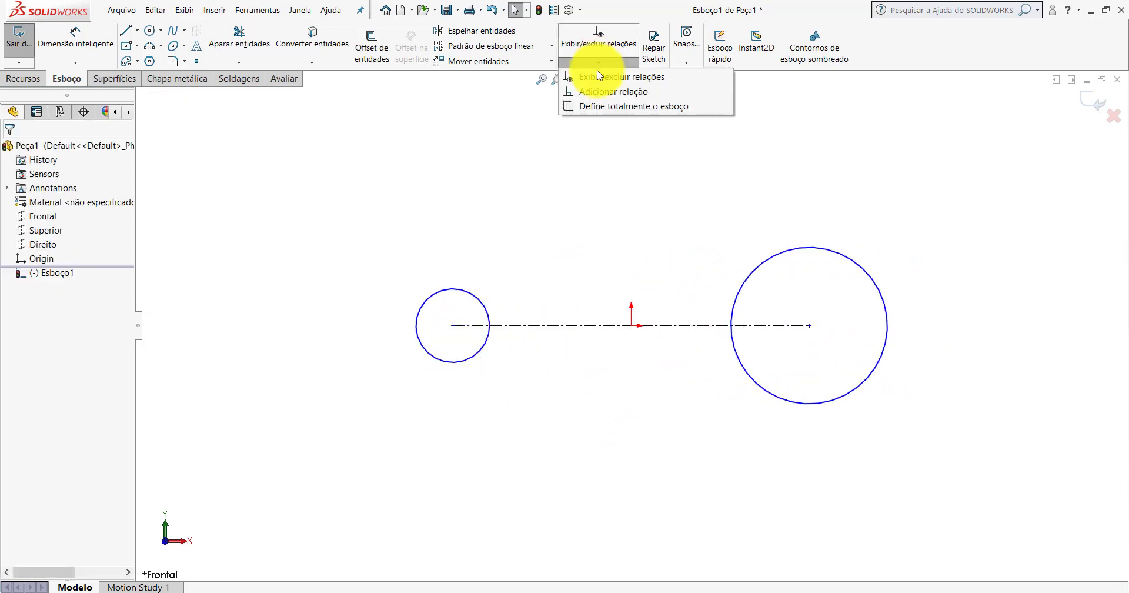
left_click(598, 92)
left_click(83, 200)
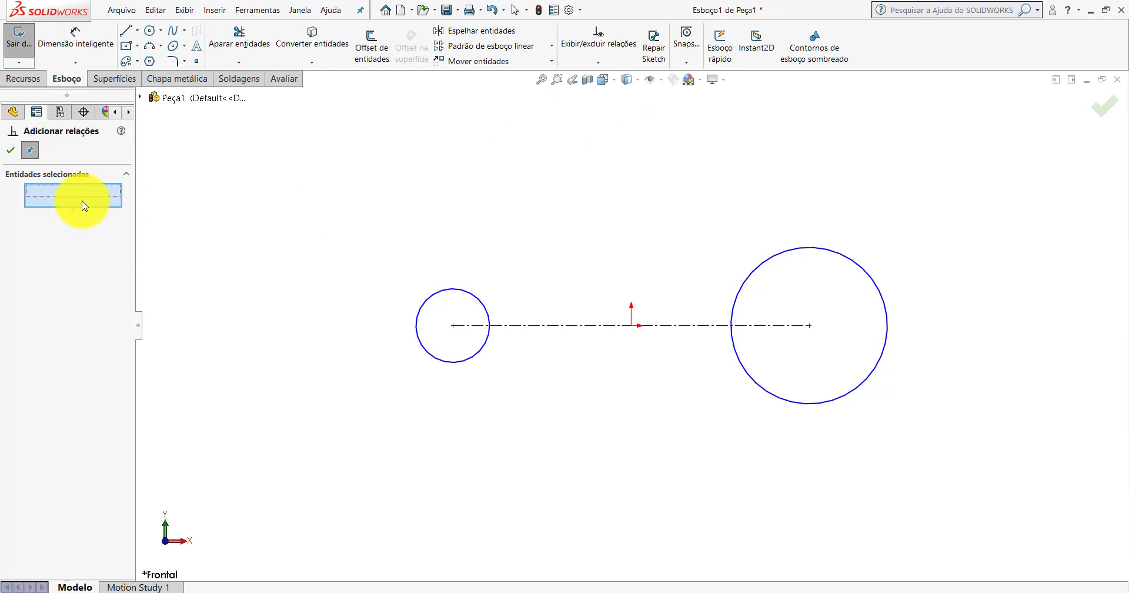
left_click(458, 294)
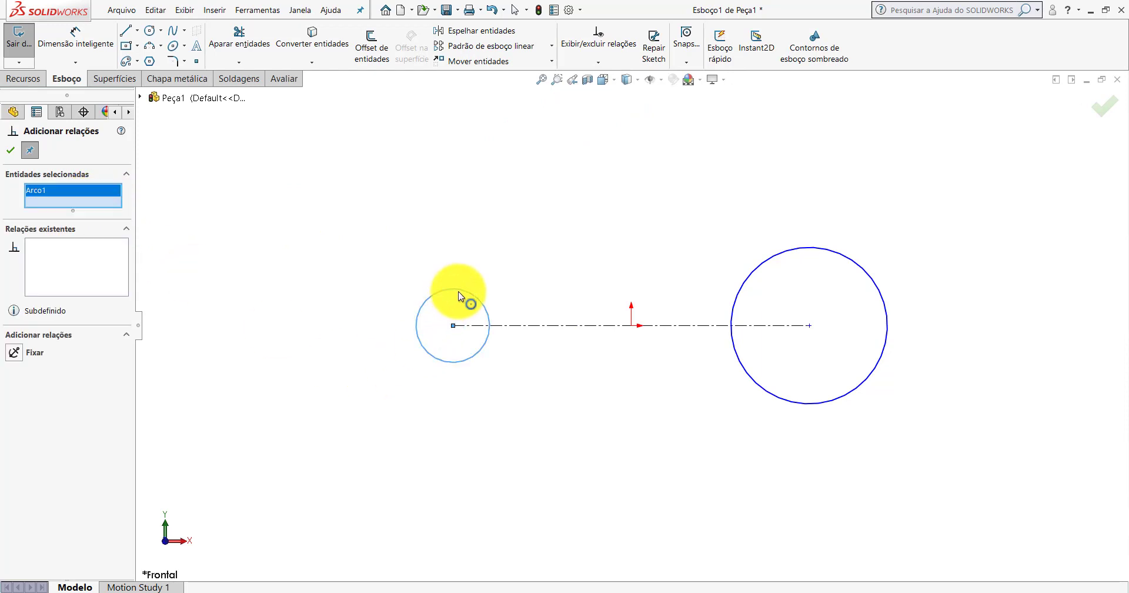
left_click(792, 254)
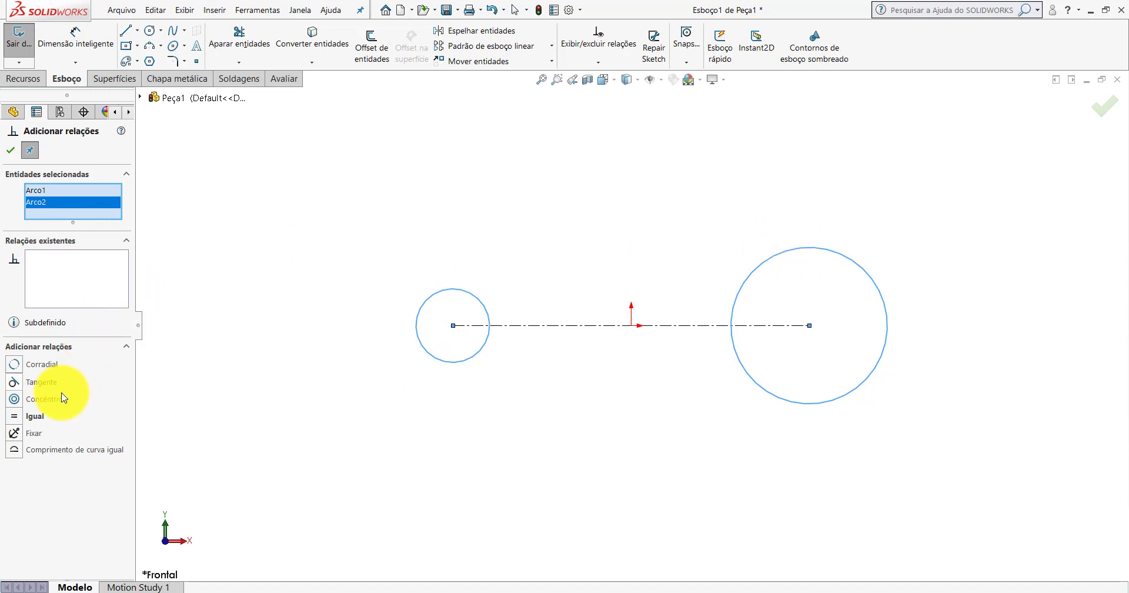
left_click(13, 416)
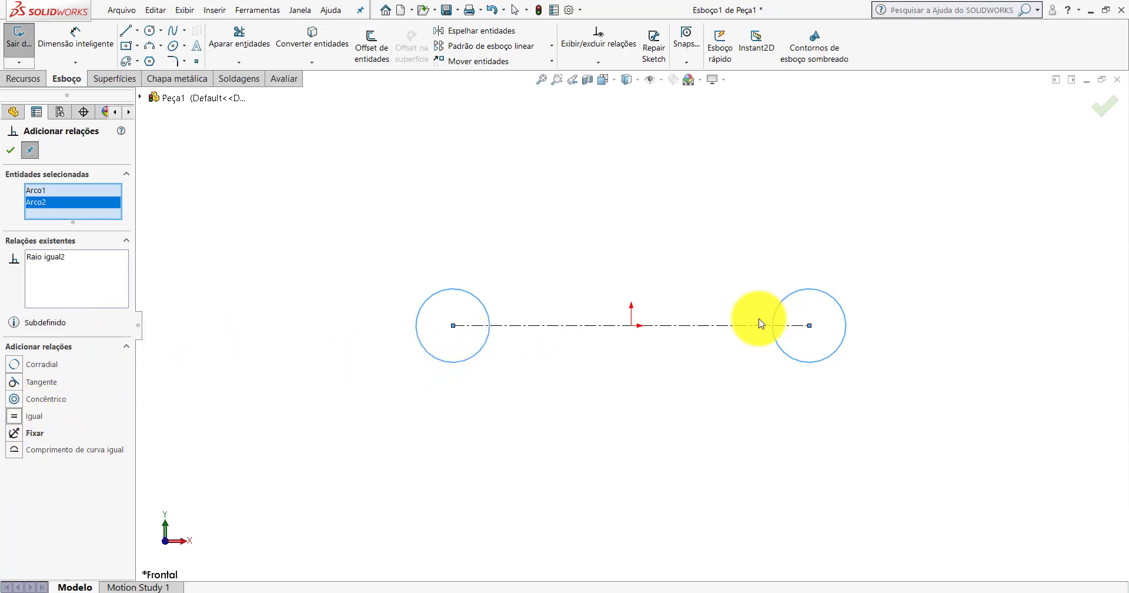
- Confirm the Equal relation and slide both circles toward the origin
left_click(10, 150)
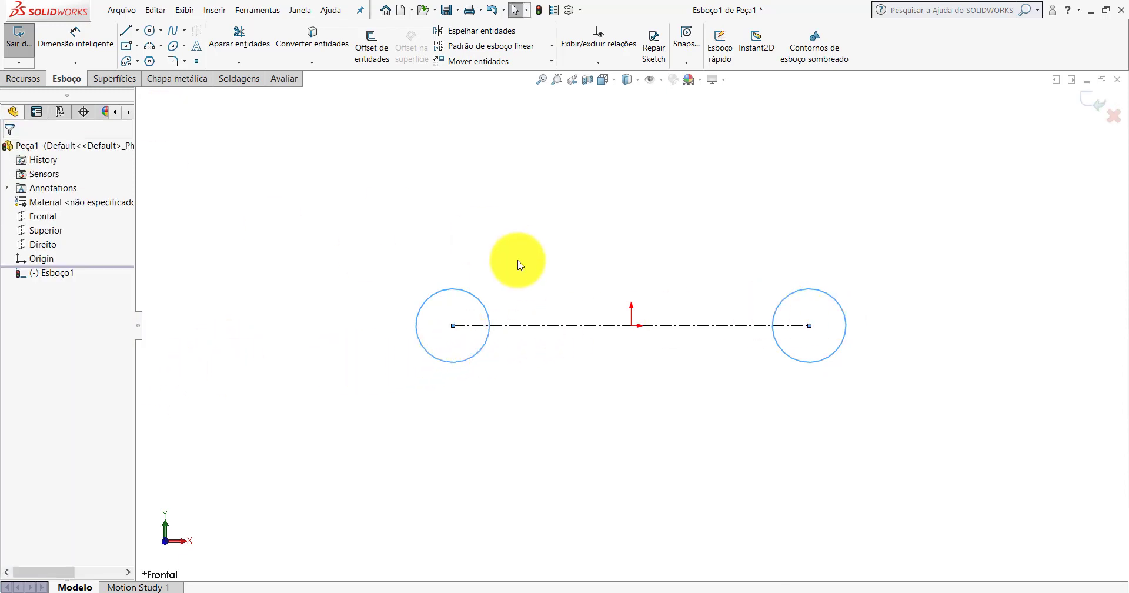
left_click(477, 299)
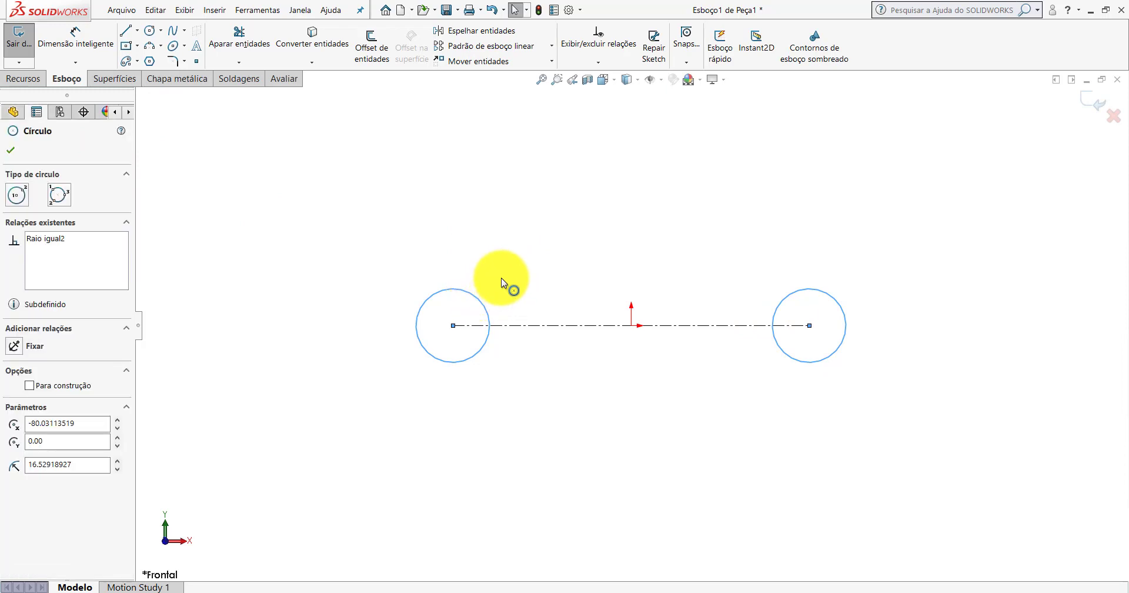
mouse_move(504, 277)
left_mouse_down()
mouse_move(477, 357)
mouse_move(504, 353)
left_mouse_up()
left_click(478, 357)
left_click(535, 358)
- Dimension the centerline at 152,43 above the circles, then drag the equal circles larger
left_click(85, 36)
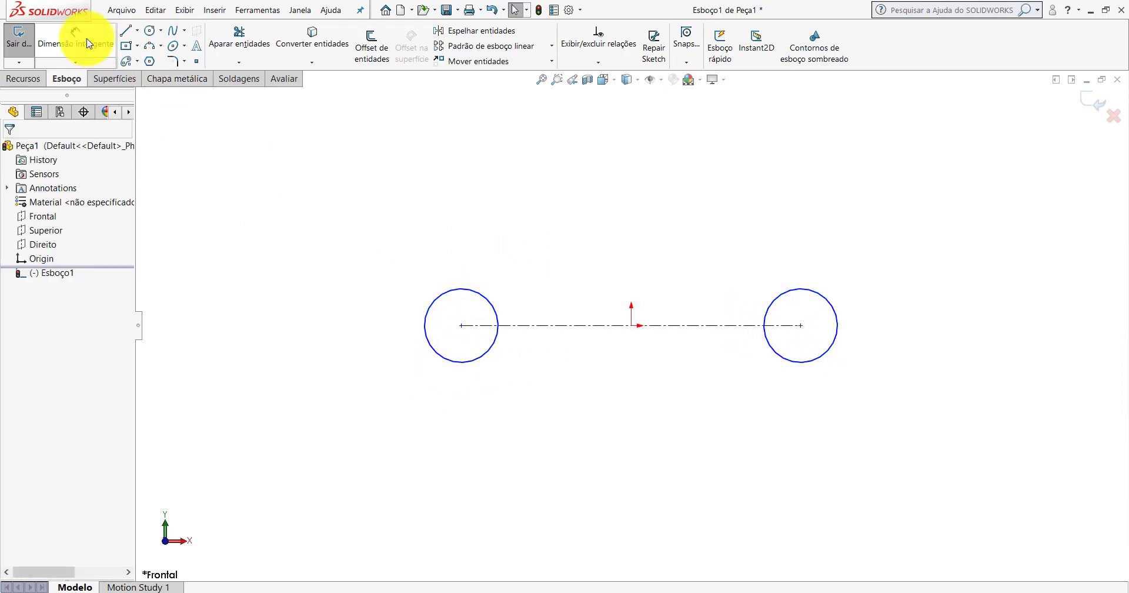
left_click(600, 325)
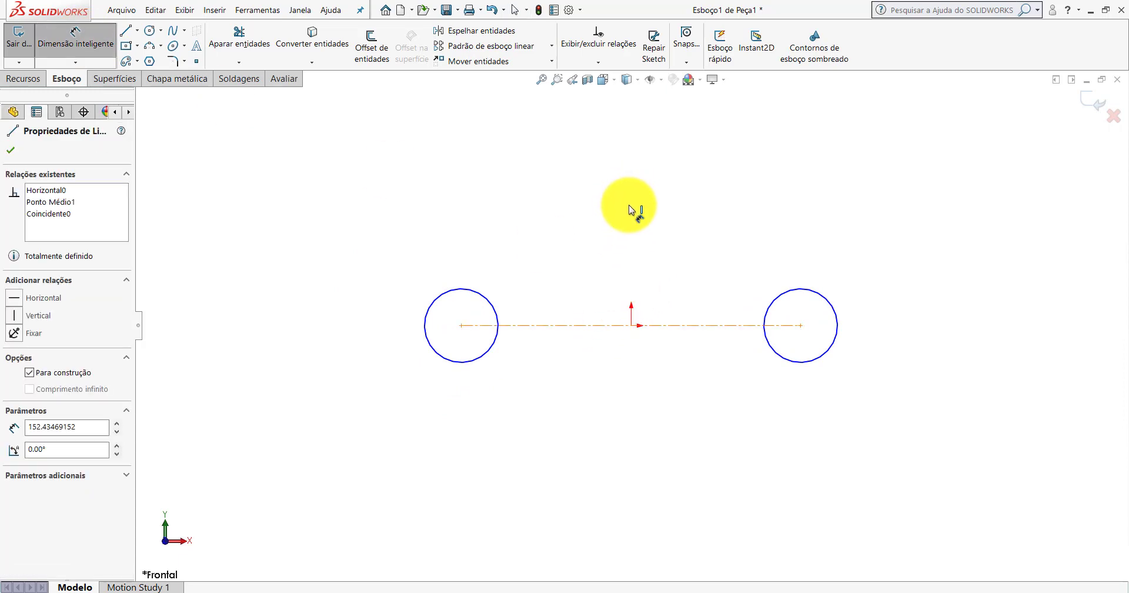
left_click(648, 326)
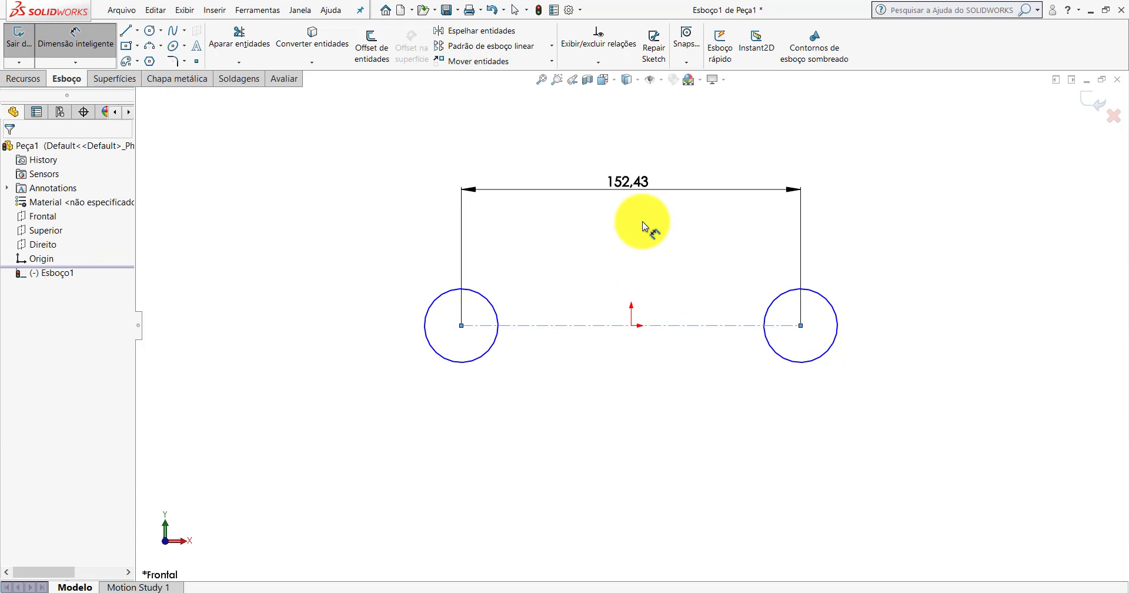
double_click(637, 183)
left_click(579, 195)
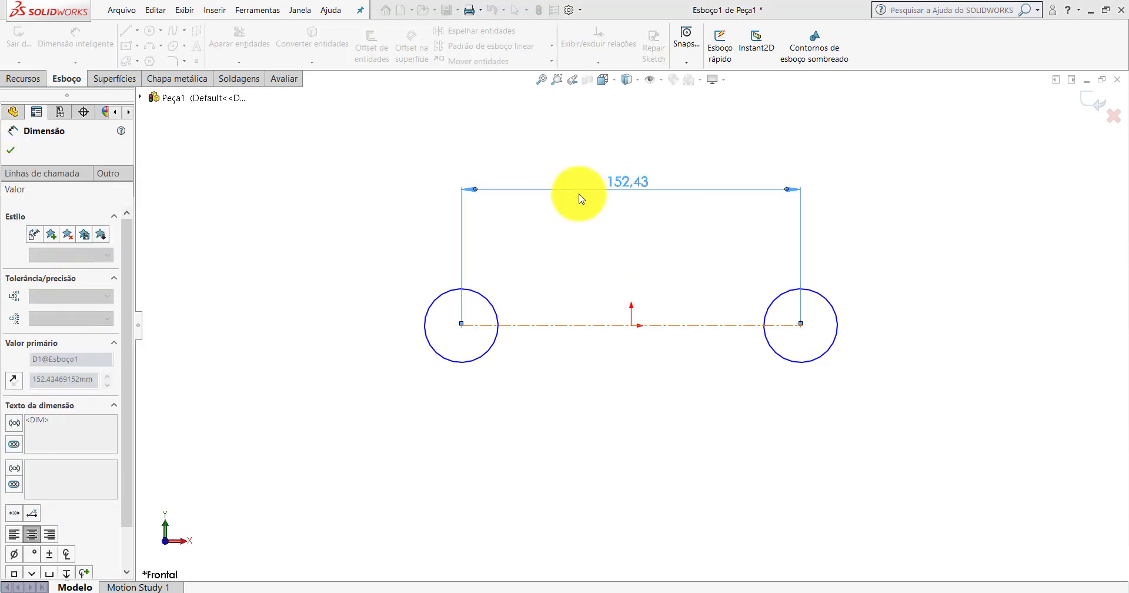
left_click(10, 150)
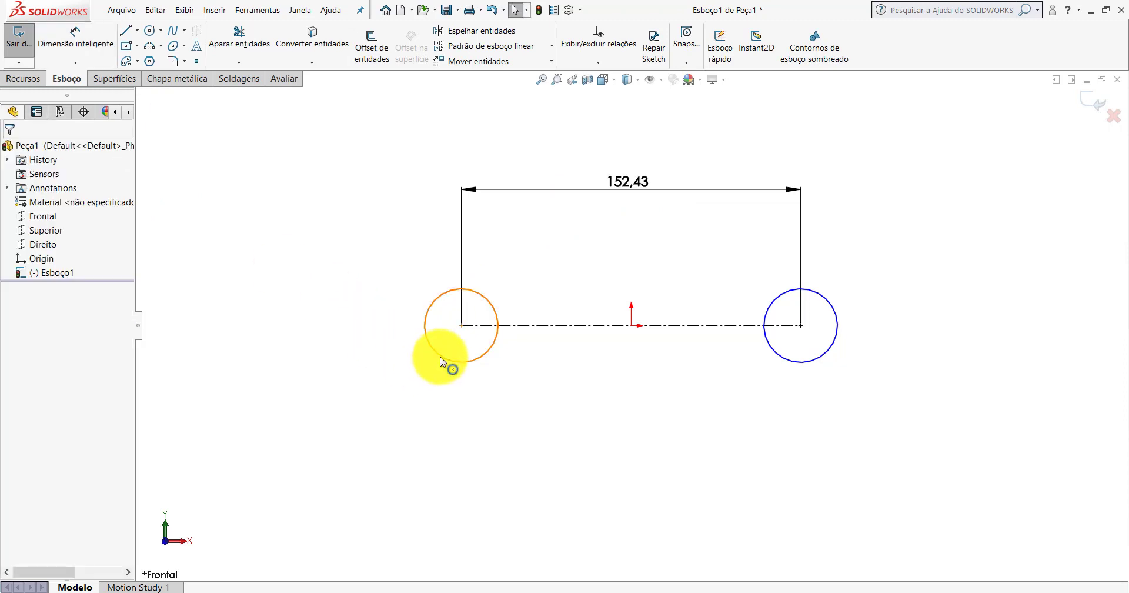
mouse_move(440, 358)
left_mouse_down()
mouse_move(386, 393)
mouse_move(453, 359)
mouse_move(365, 406)
mouse_move(467, 361)
mouse_move(405, 388)
left_mouse_up()
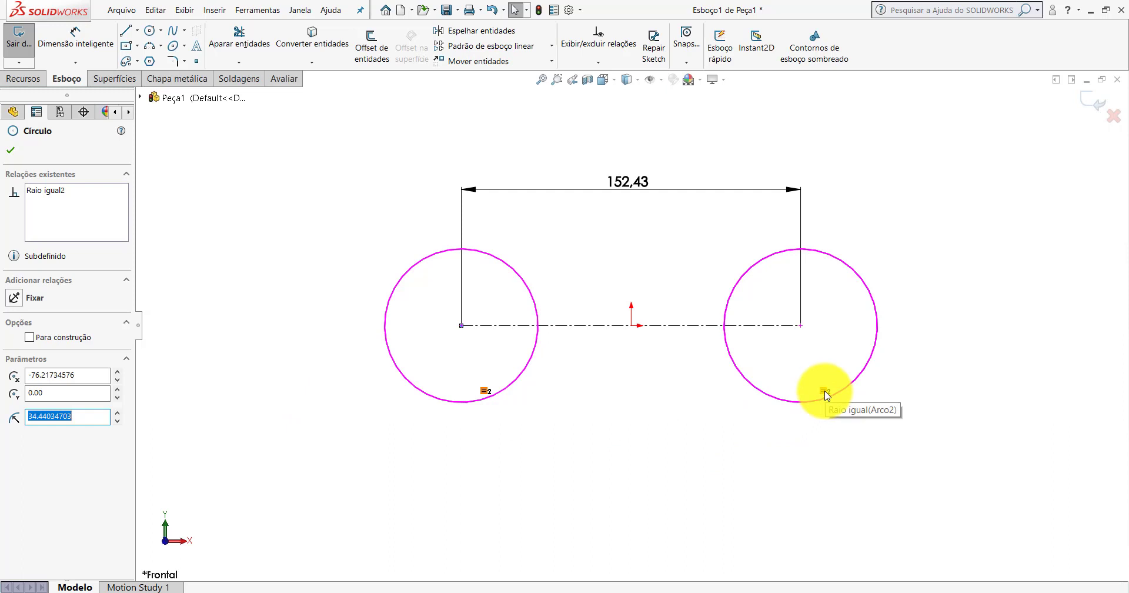
- Delete the centerline's Midpoint relation to the origin
key("Escape")
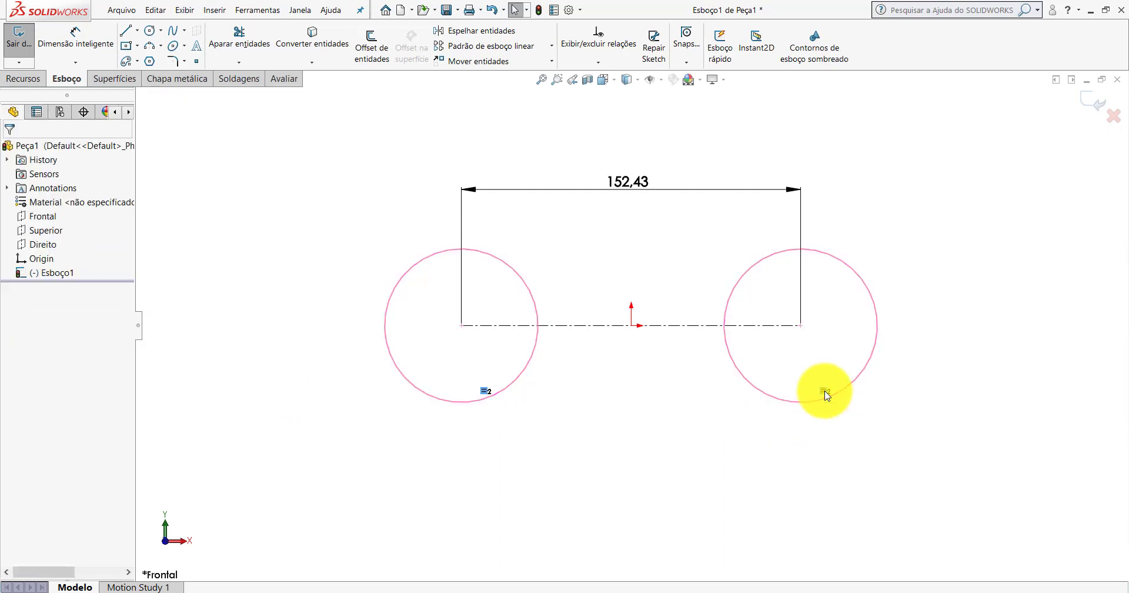
left_click(611, 325)
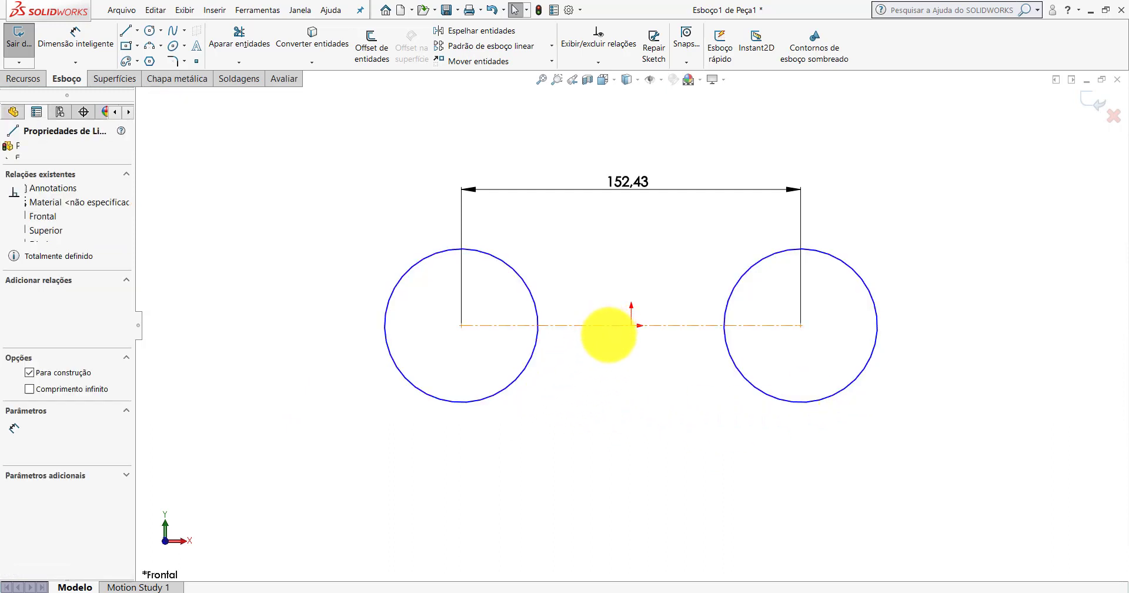
left_click(635, 317)
key("Delete")
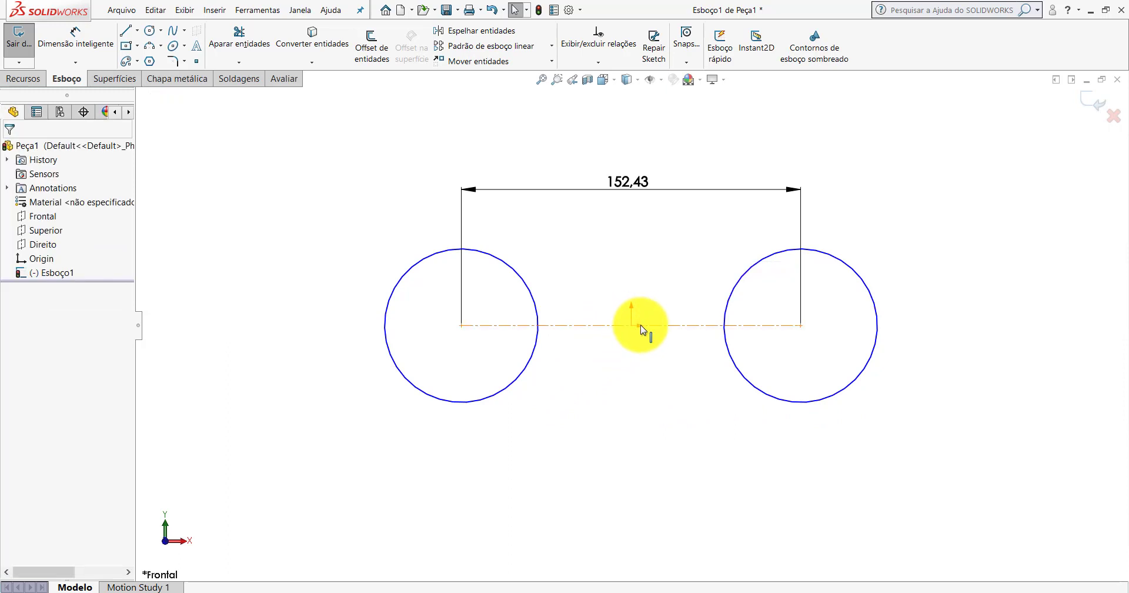
left_click(631, 325)
key("Escape")
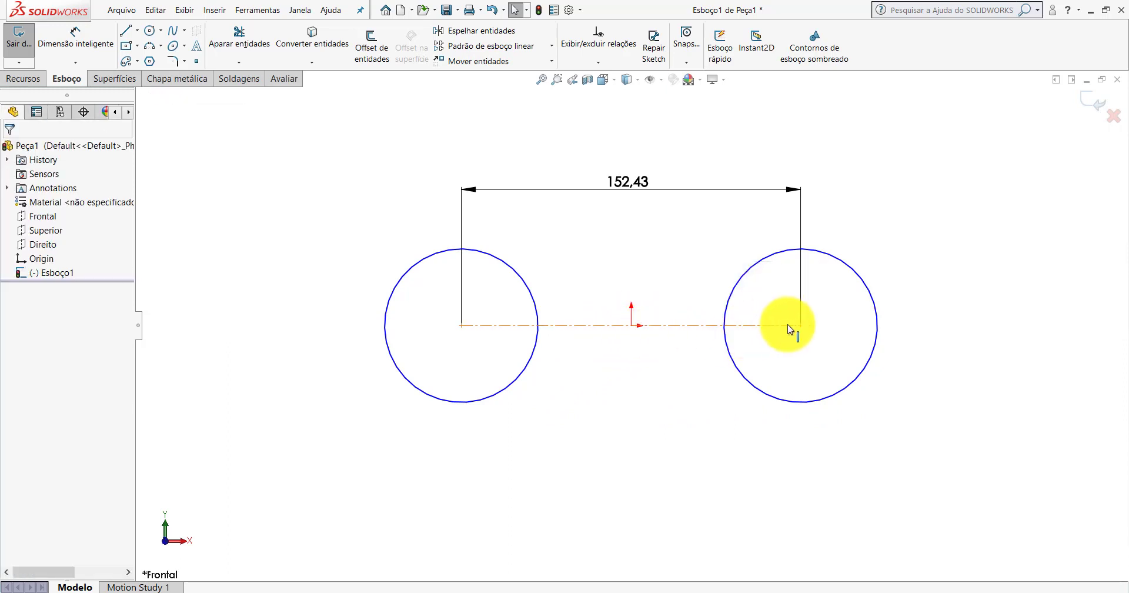
- Shift the sketch left of the origin and enlarge the right circle to about 66.86 radius
left_click_drag(799, 326, 673, 325)
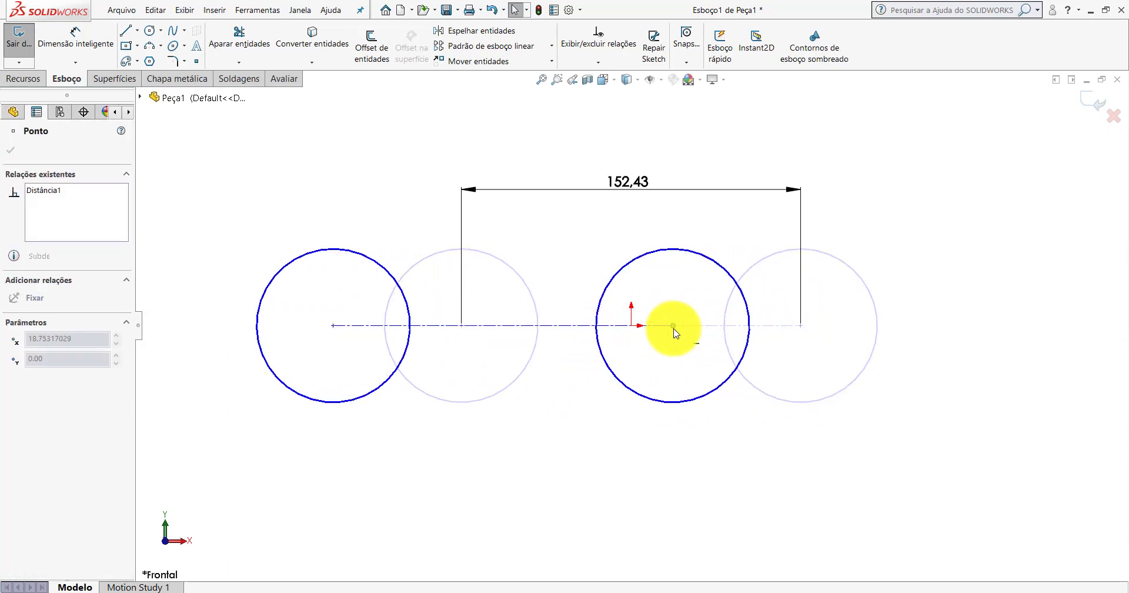
left_click_drag(696, 247, 740, 196)
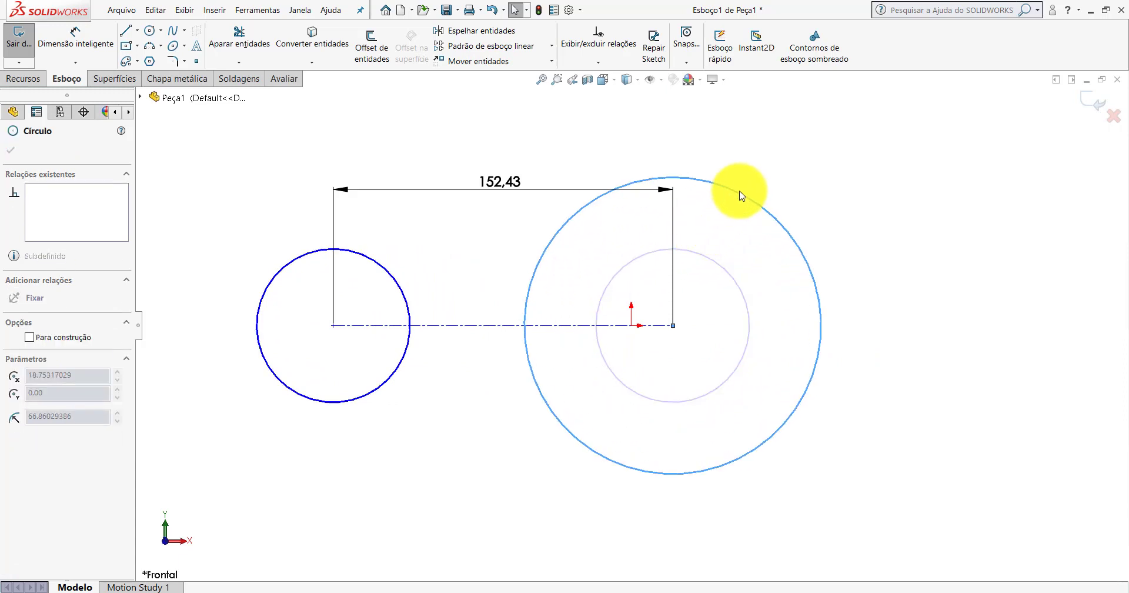
key("Escape")
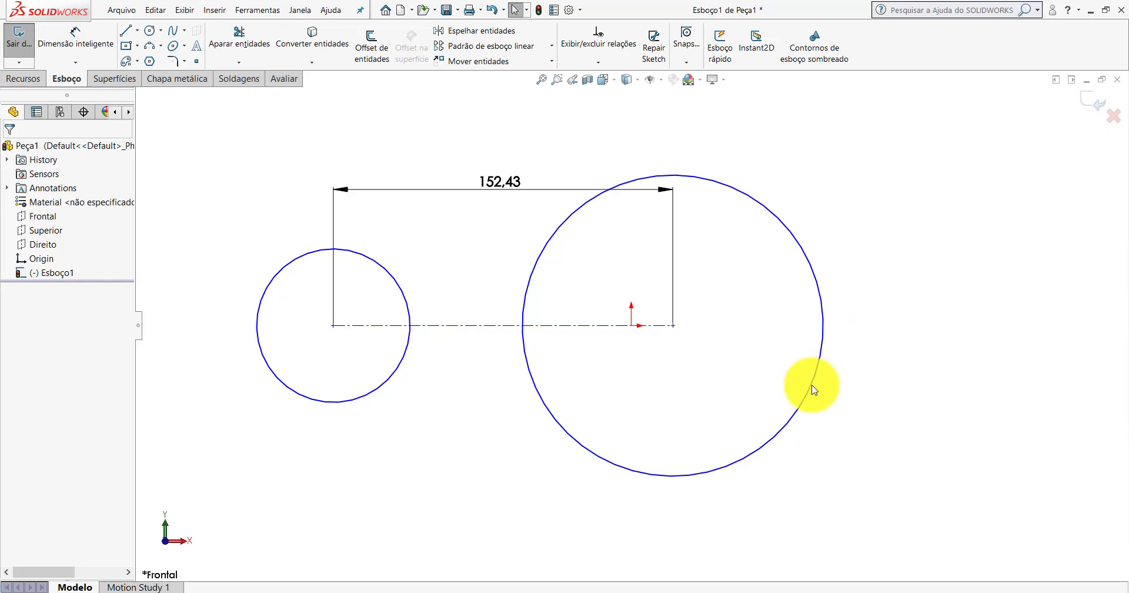
left_click(474, 325)
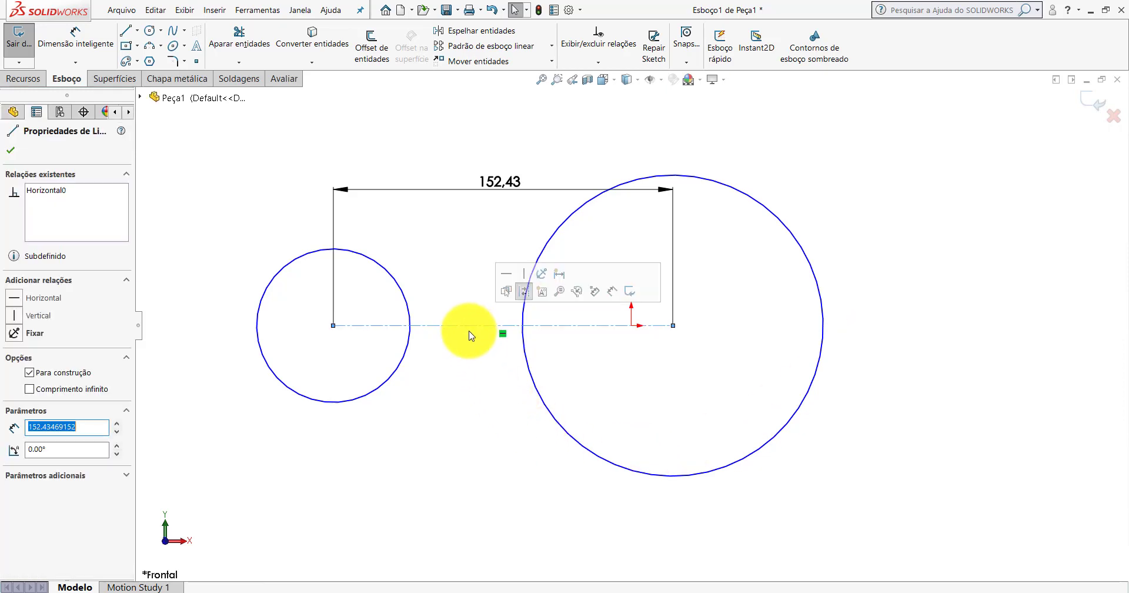
- Drag the 152,43 dimension text higher above the circles
left_click(480, 380)
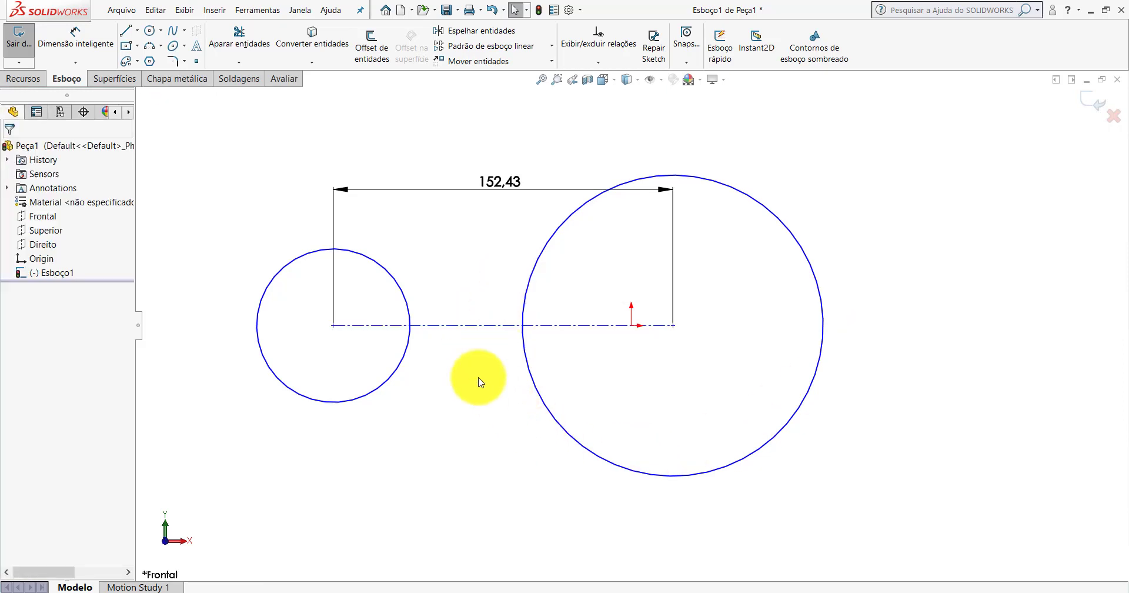
left_click(489, 156)
left_click(445, 370)
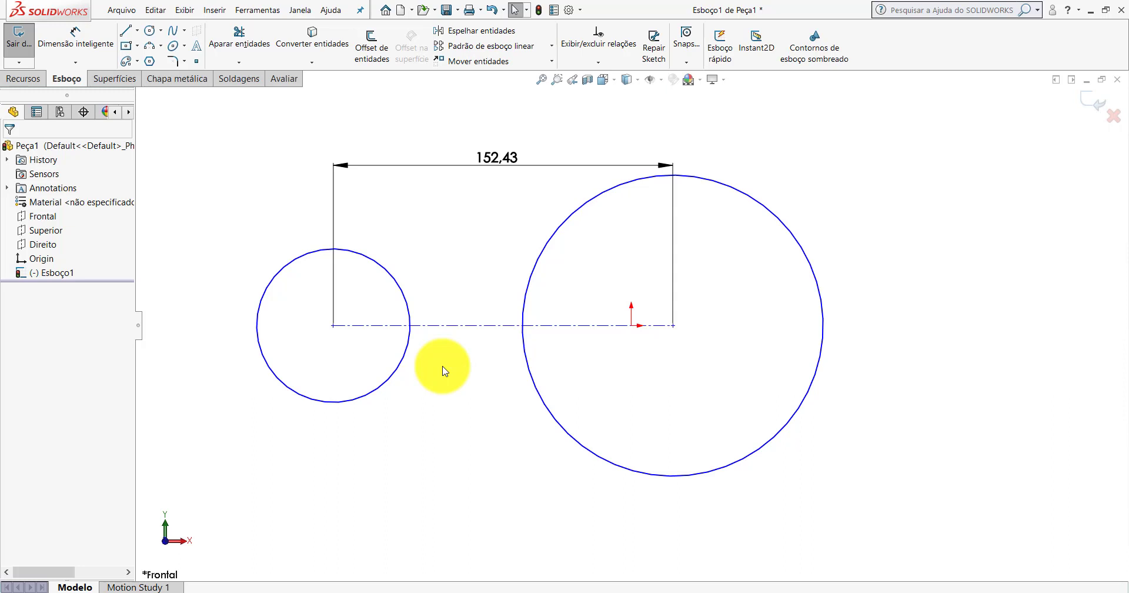
- Select the centerline and origin and apply a Ponto médio relation between them
left_click(440, 324)
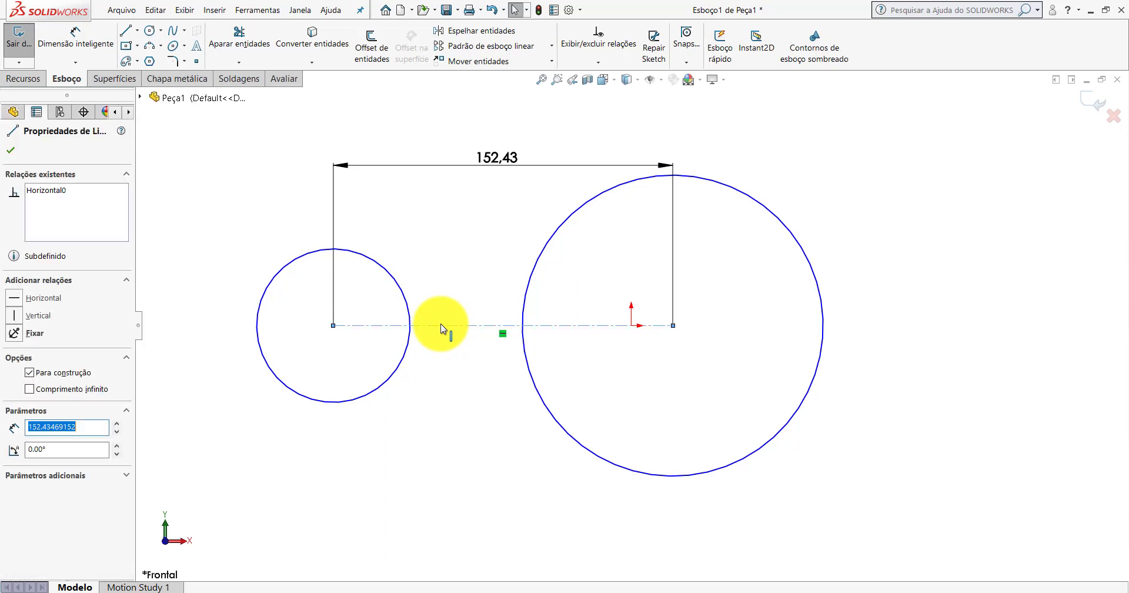
left_click(634, 325, "ctrl")
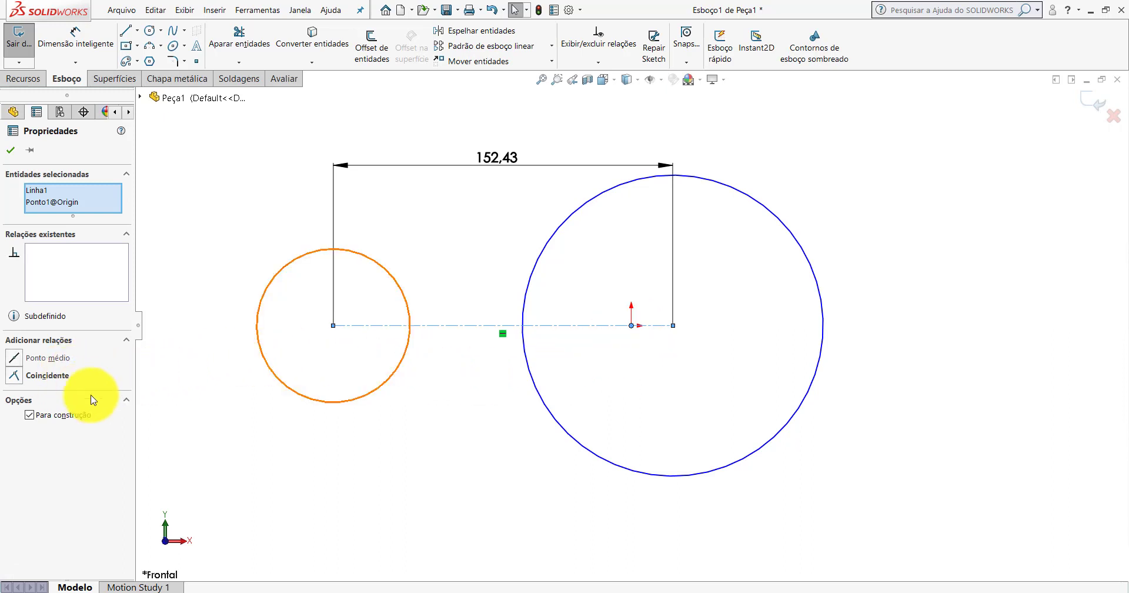
left_click(19, 357)
left_click(620, 372)
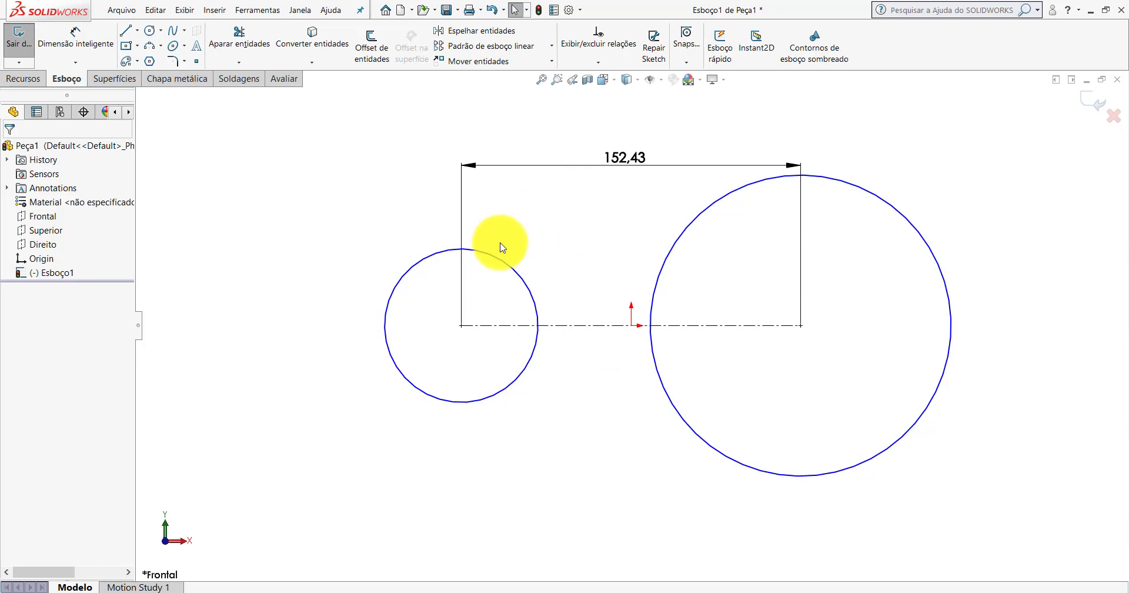
- Apply Igual to the left and right circles, shrinking the right circle to match
left_click(494, 257)
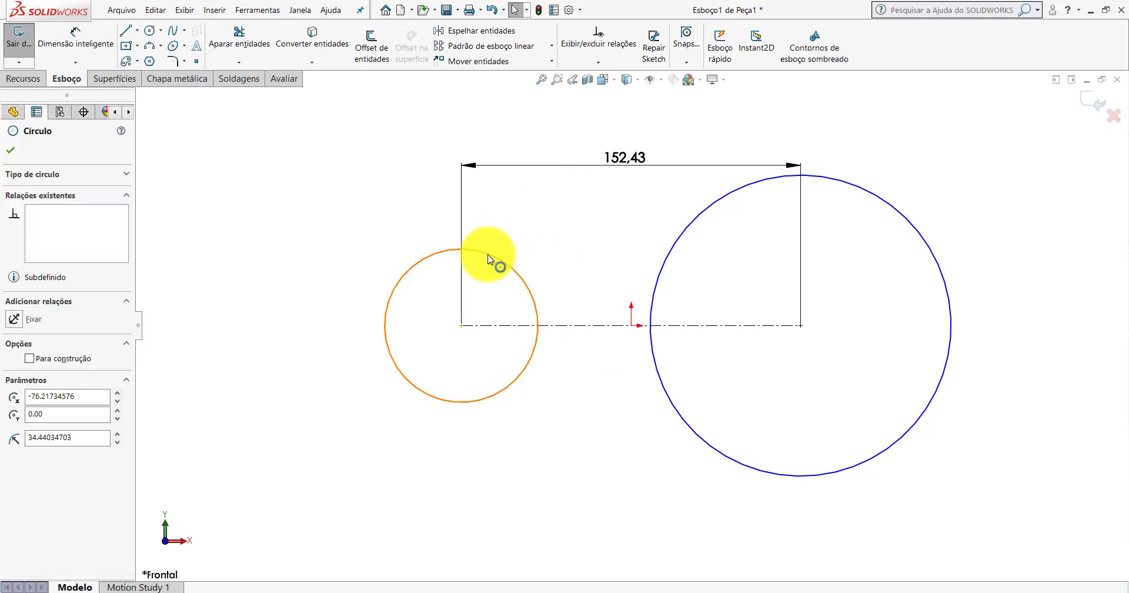
left_click(684, 229, "ctrl")
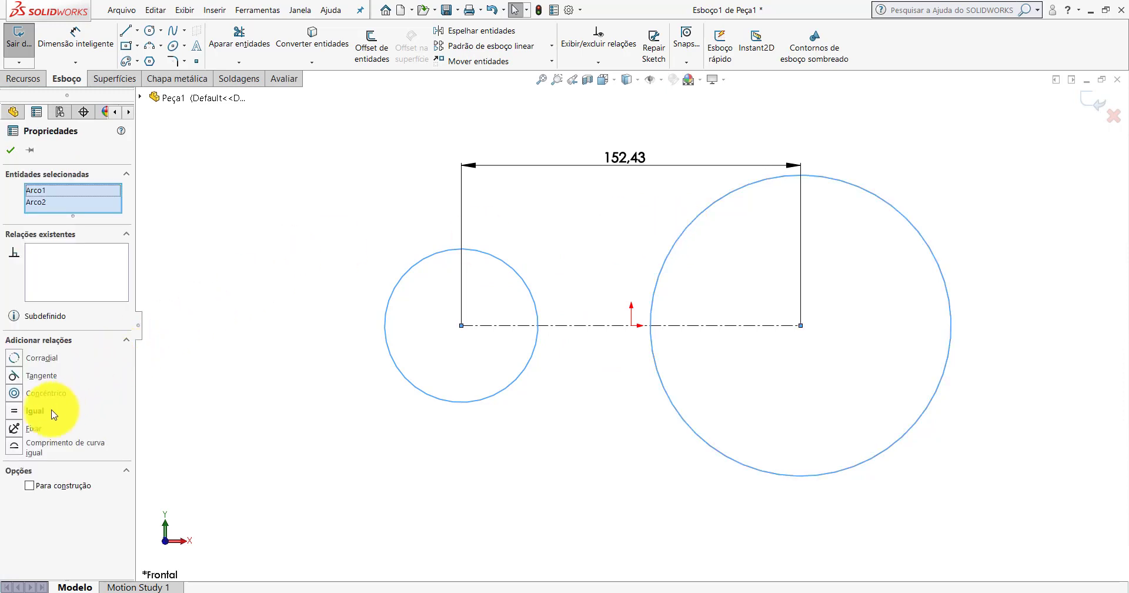
left_click(20, 412)
left_click(11, 150)
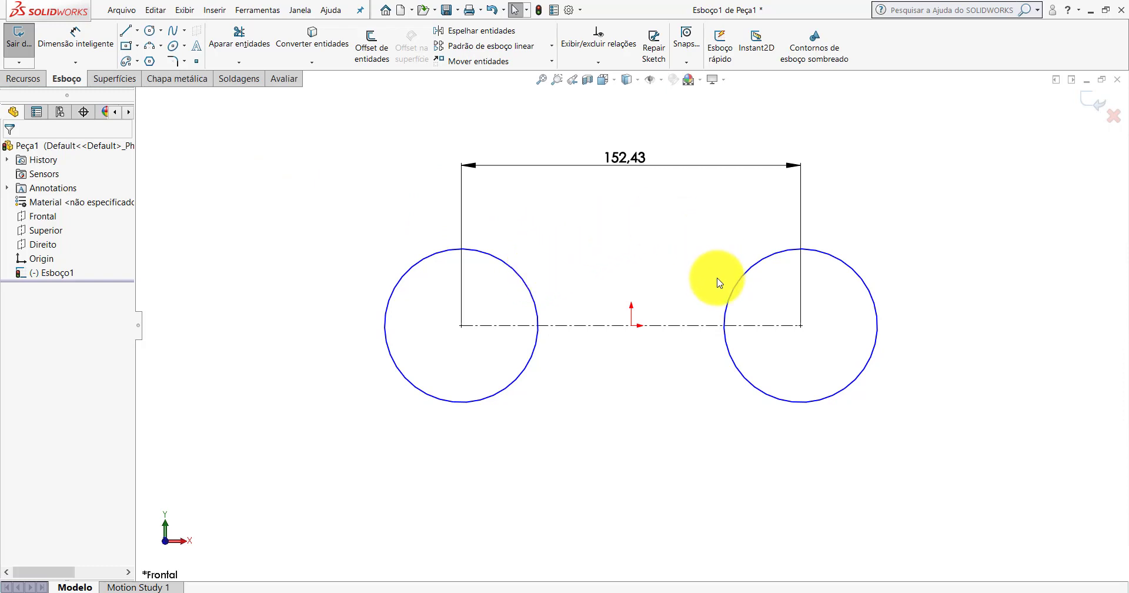
- Dimension the left circle's diameter at Ø40, placed just left of the circle
left_click(76, 35)
left_click(416, 264)
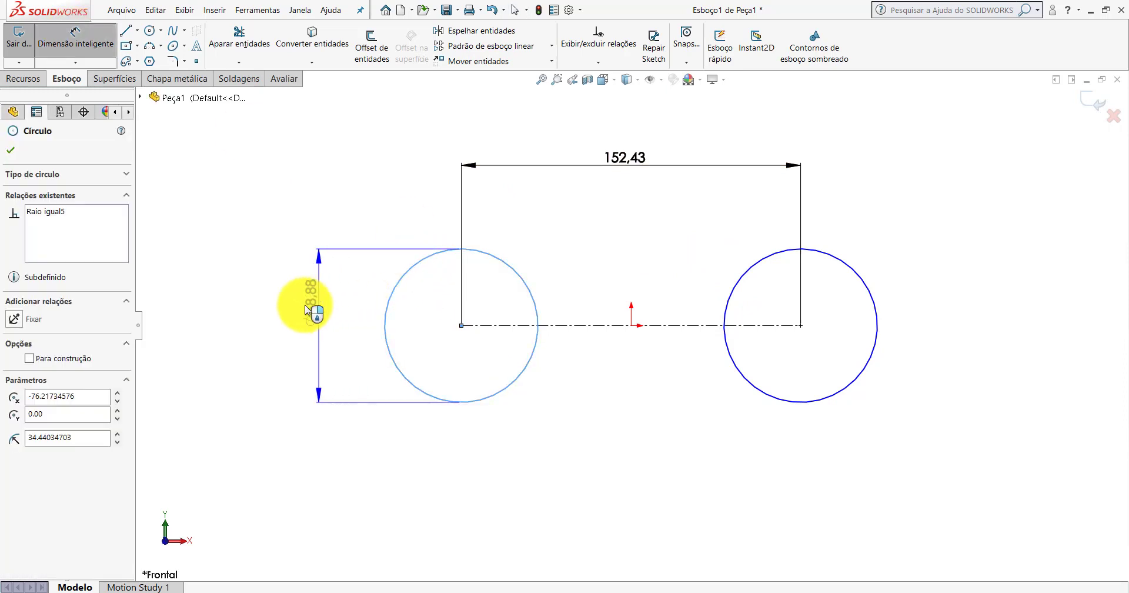
left_click(304, 310)
type("4")
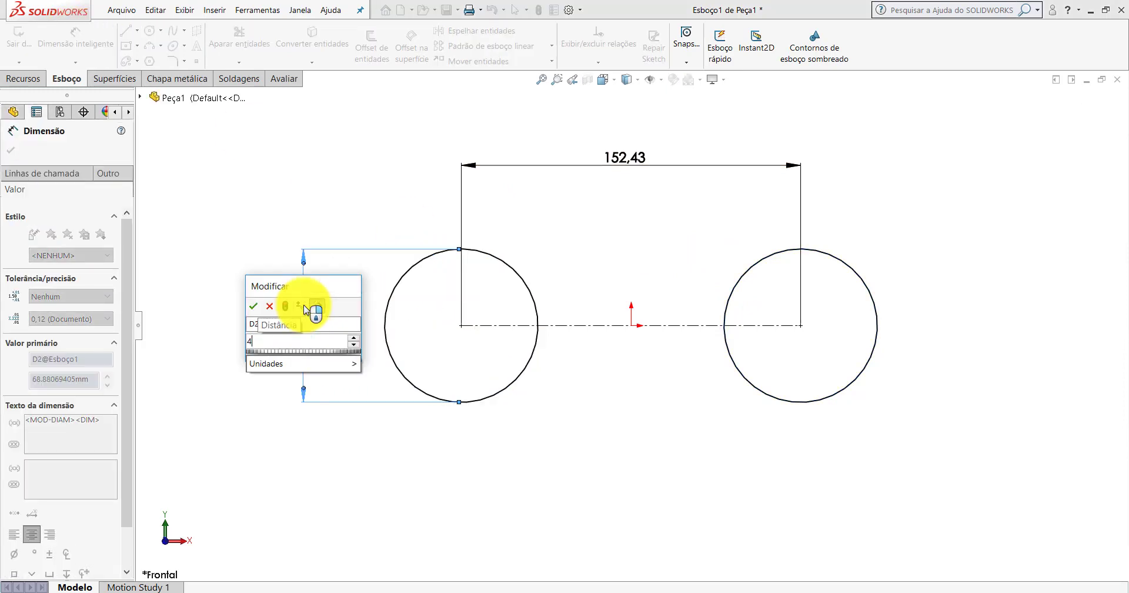
type("0")
key("Return")
left_click(542, 355)
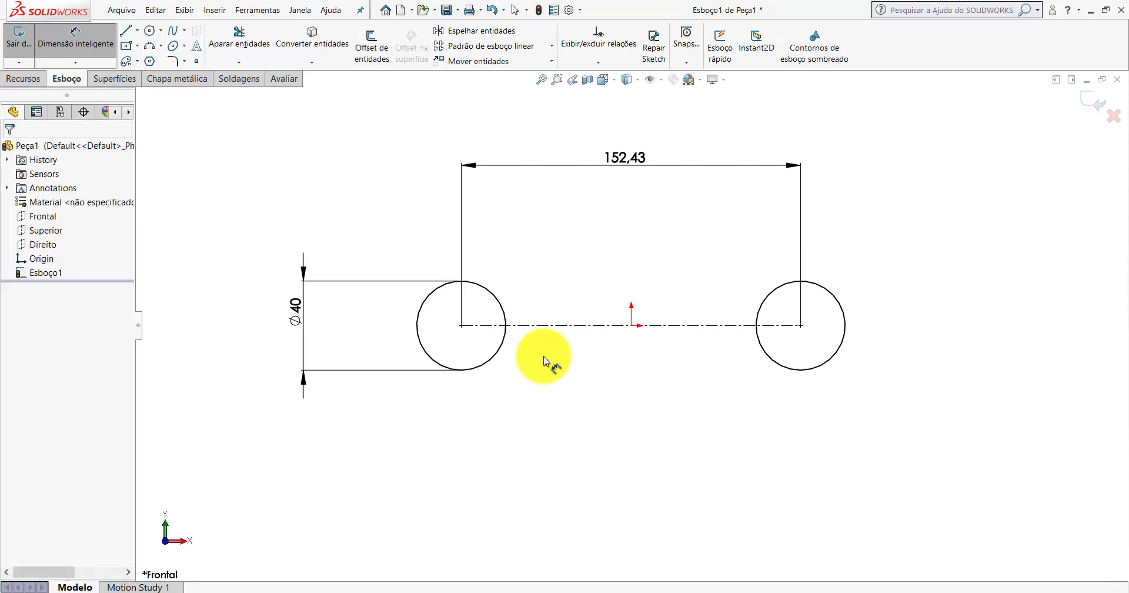
key("Escape")
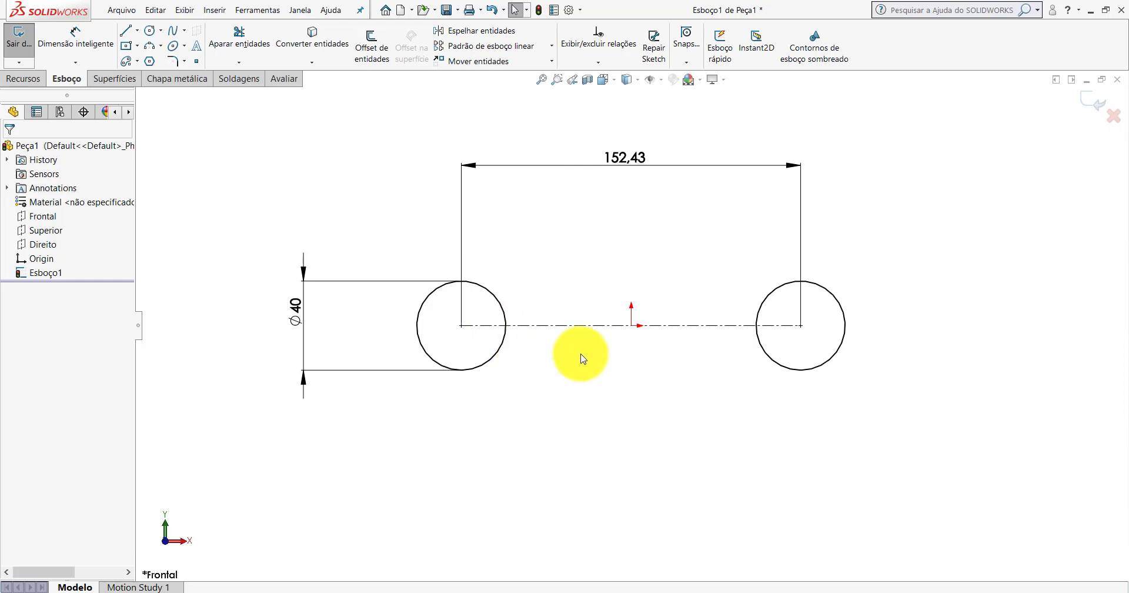
left_click_drag(314, 323, 329, 315)
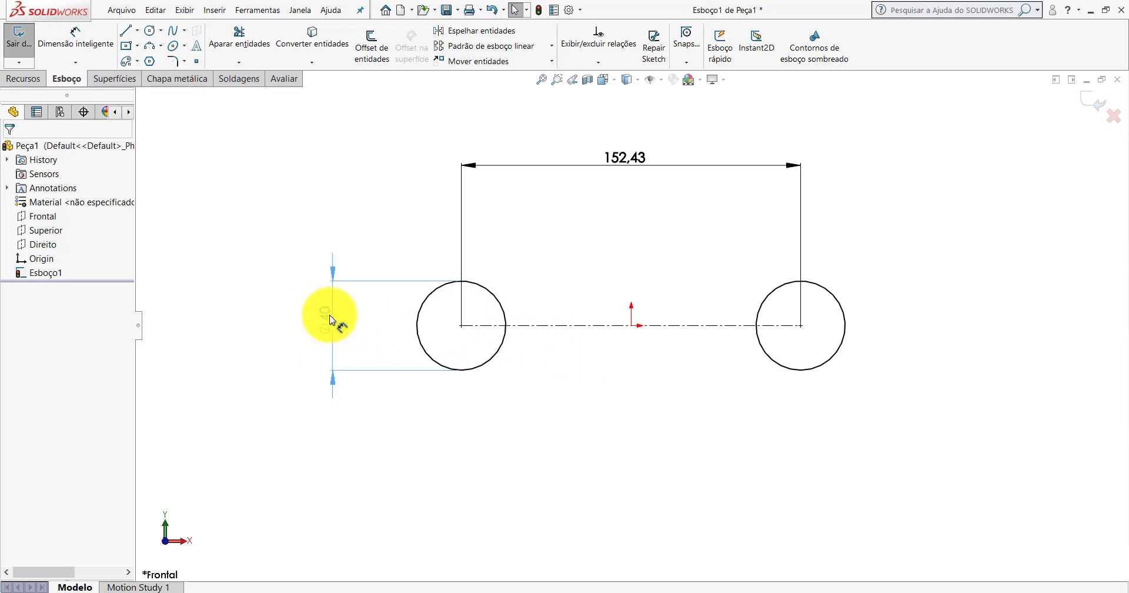
left_click(579, 405)
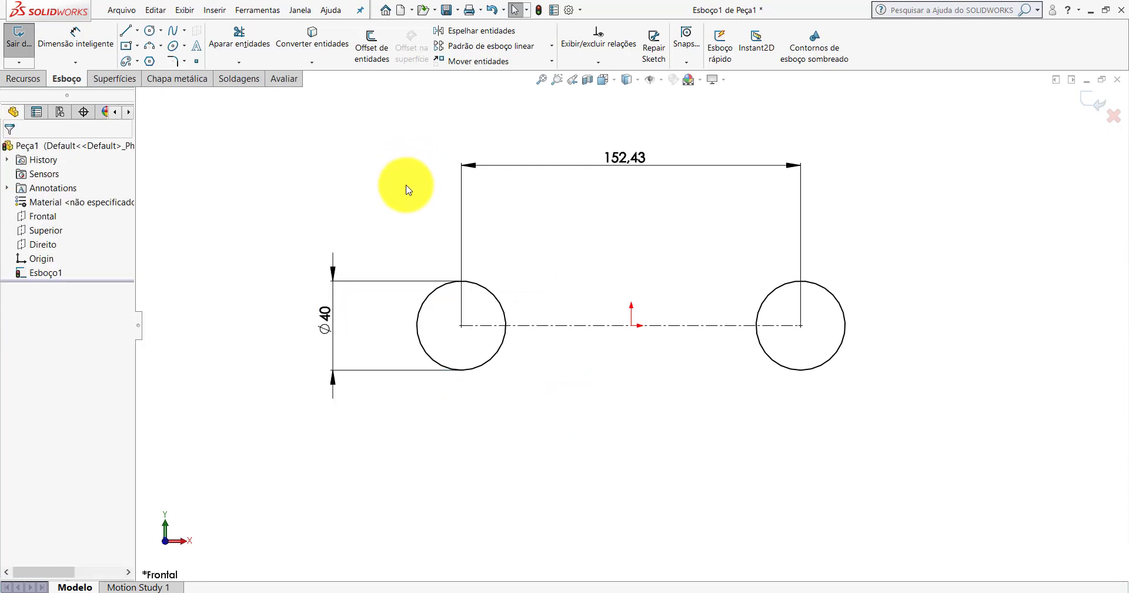
left_click(190, 12)
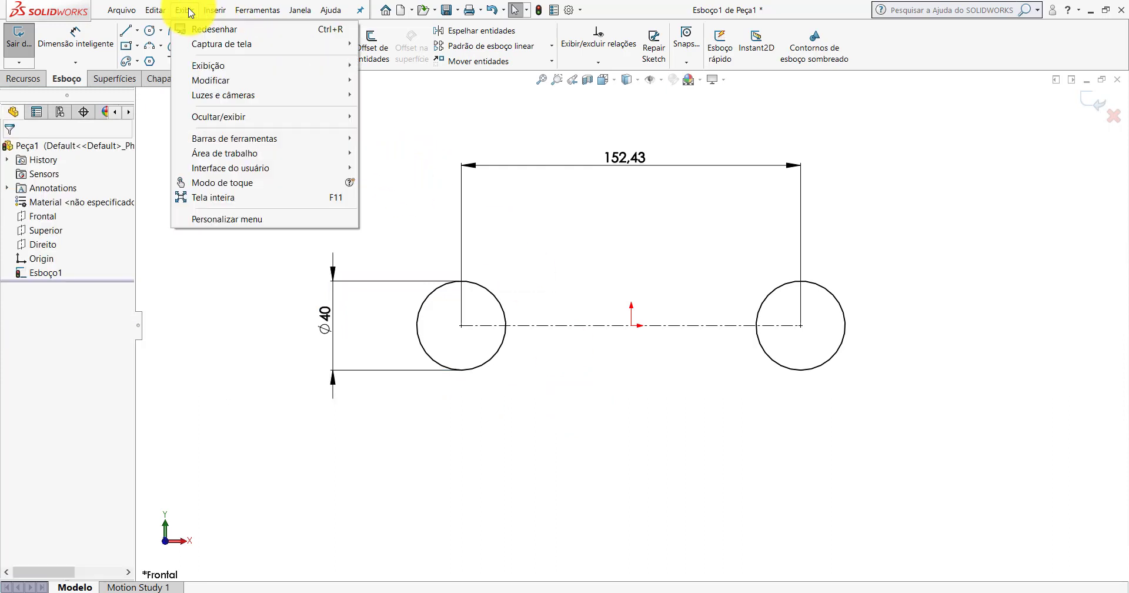
mouse_move(219, 117)
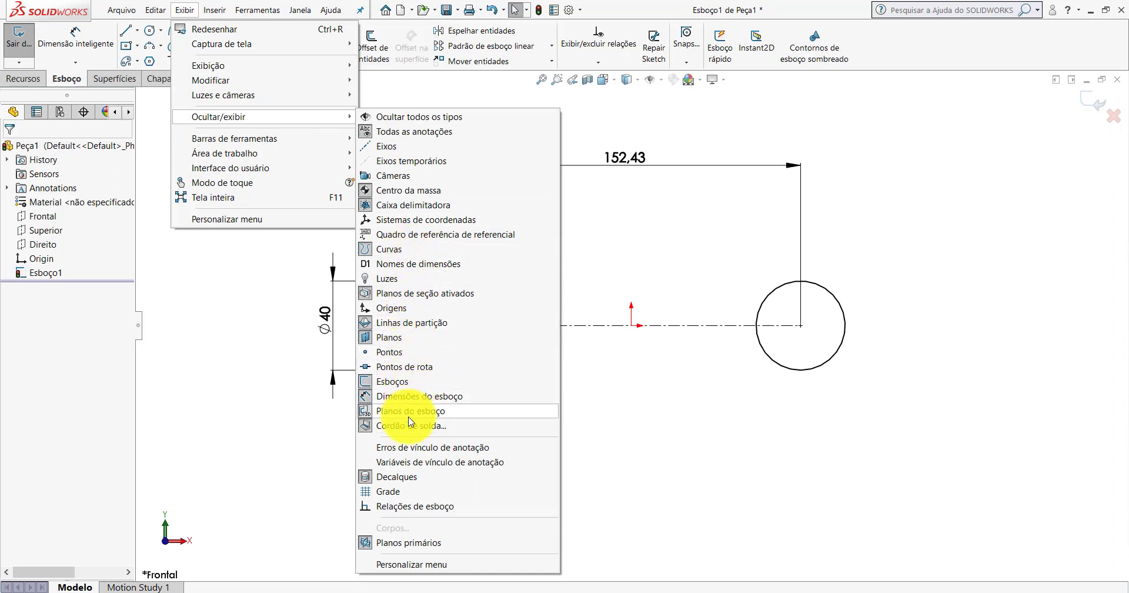
- Turn on Relações de esboço, select the Equal glyph linking the circles, and zoom to fit
left_click(404, 506)
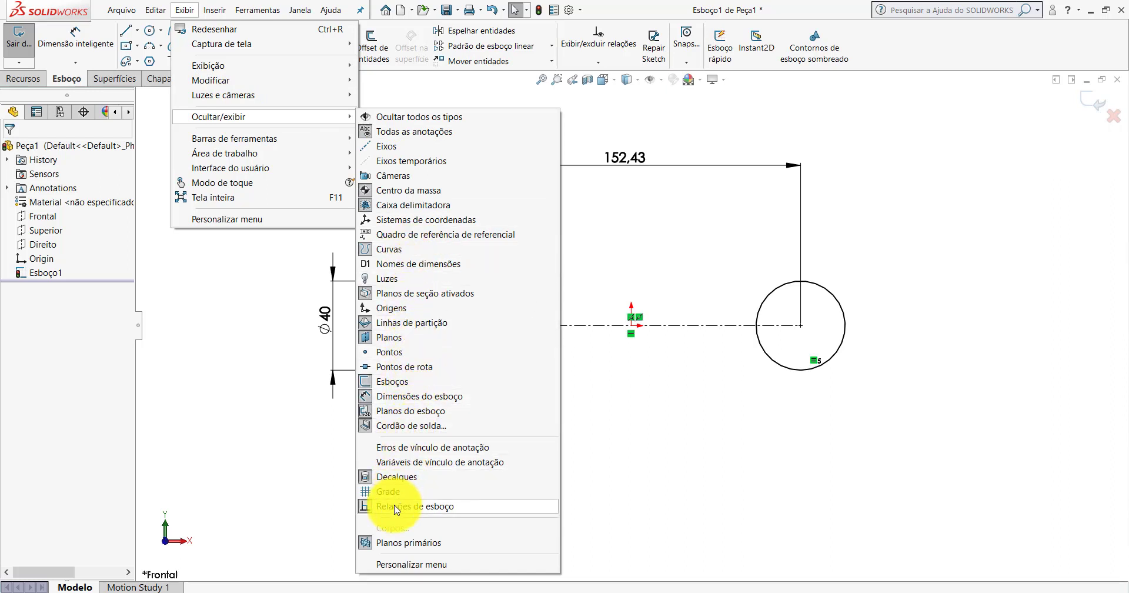
left_click(722, 407)
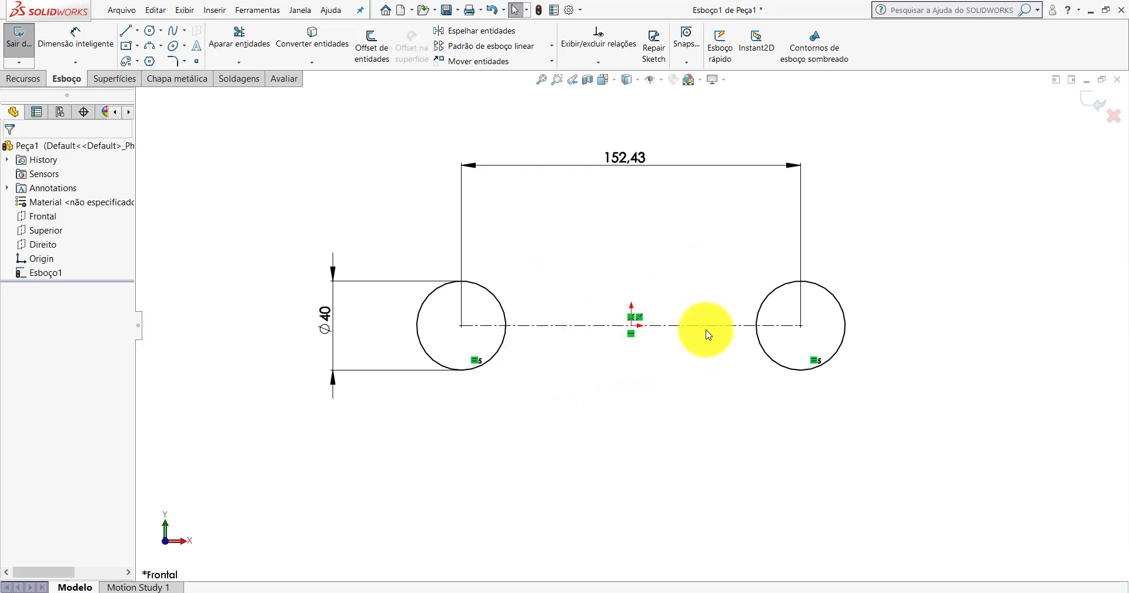
scroll(705, 334, "down", 2)
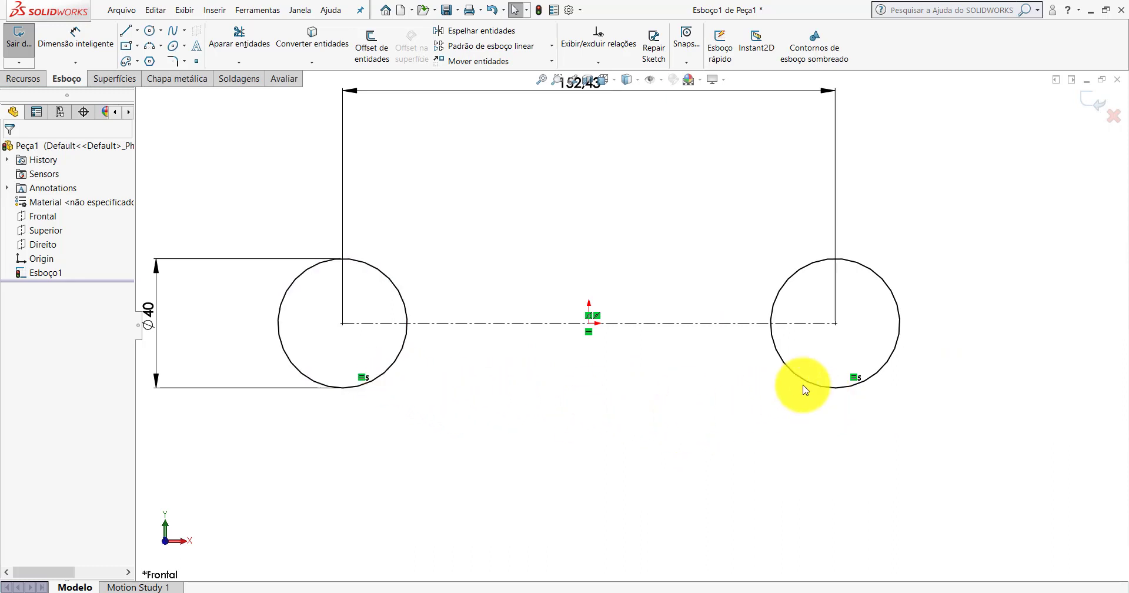
left_click(364, 380)
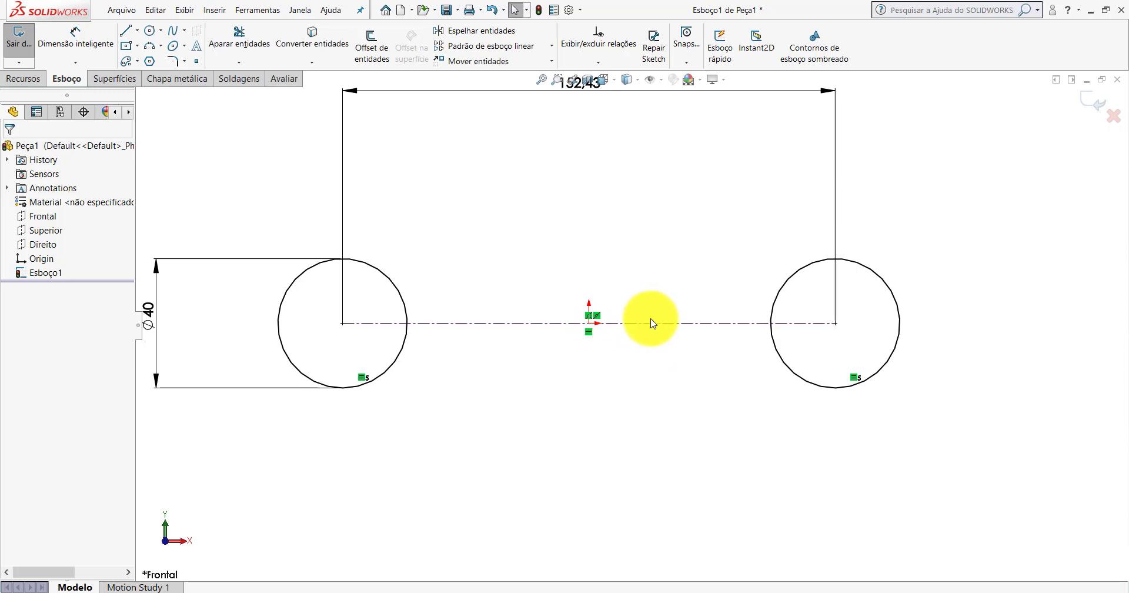
scroll(605, 322, "down", 2)
scroll(606, 322, "down", 2)
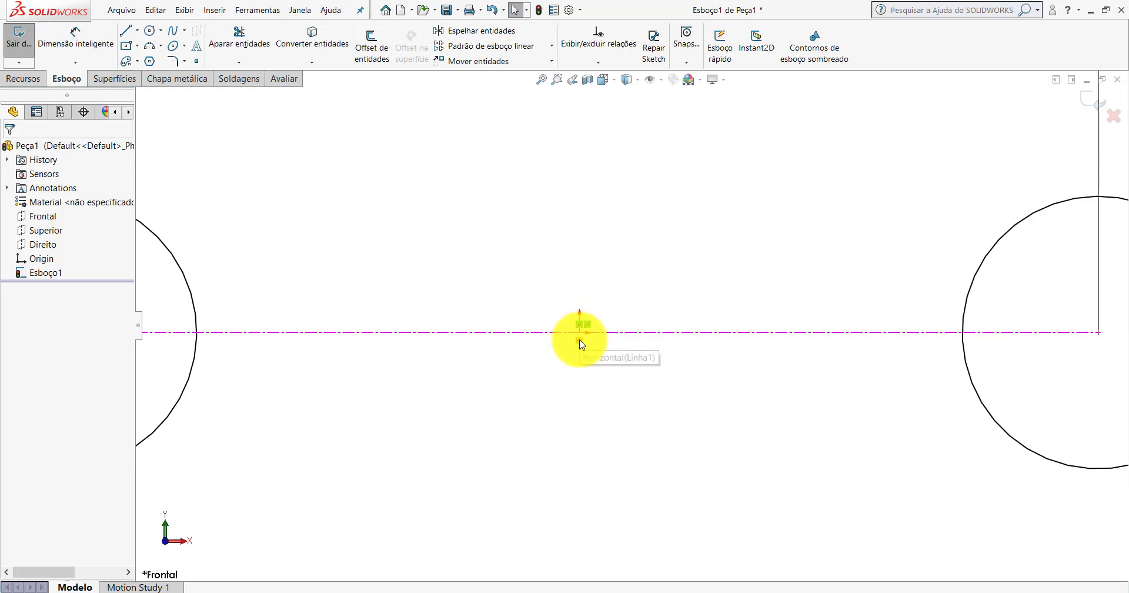
scroll(593, 345, "up", 3)
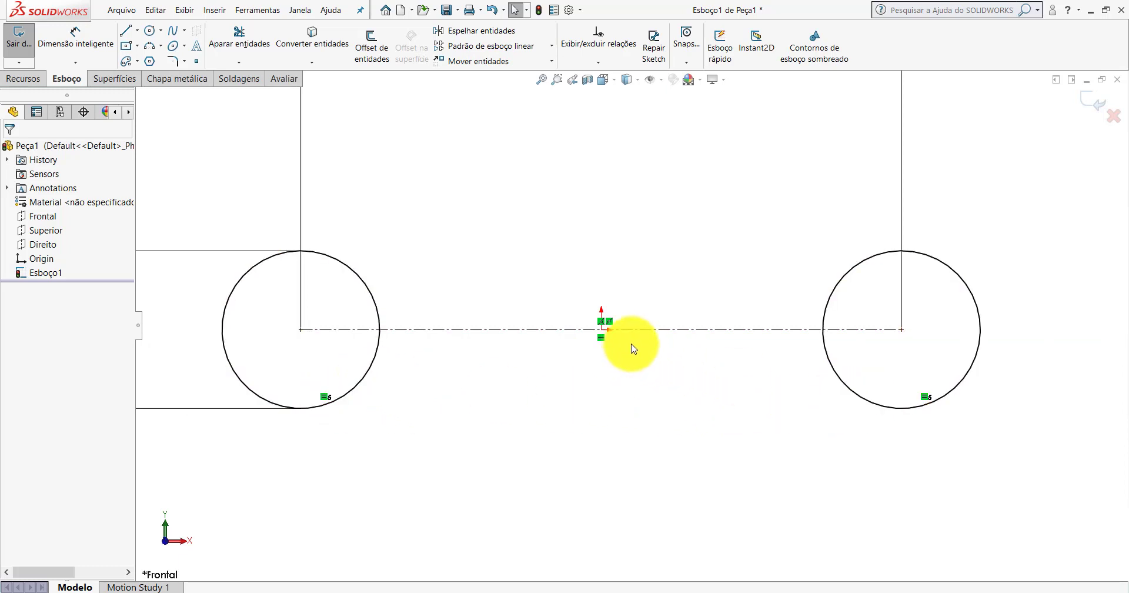
key("f")
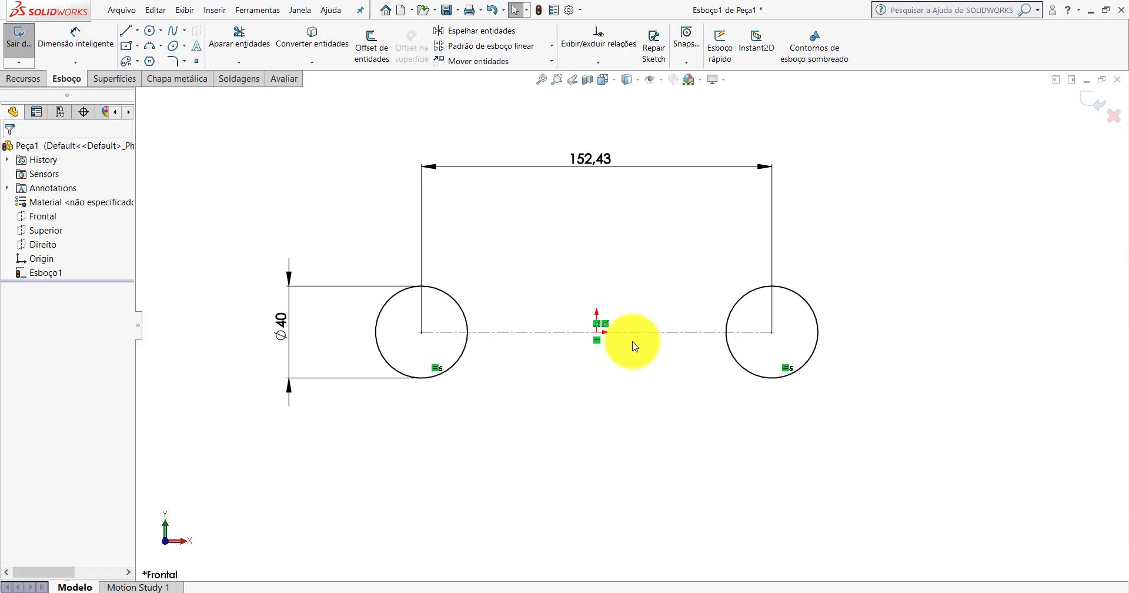
scroll(633, 345, "down", 1)
scroll(634, 345, "down", 1)
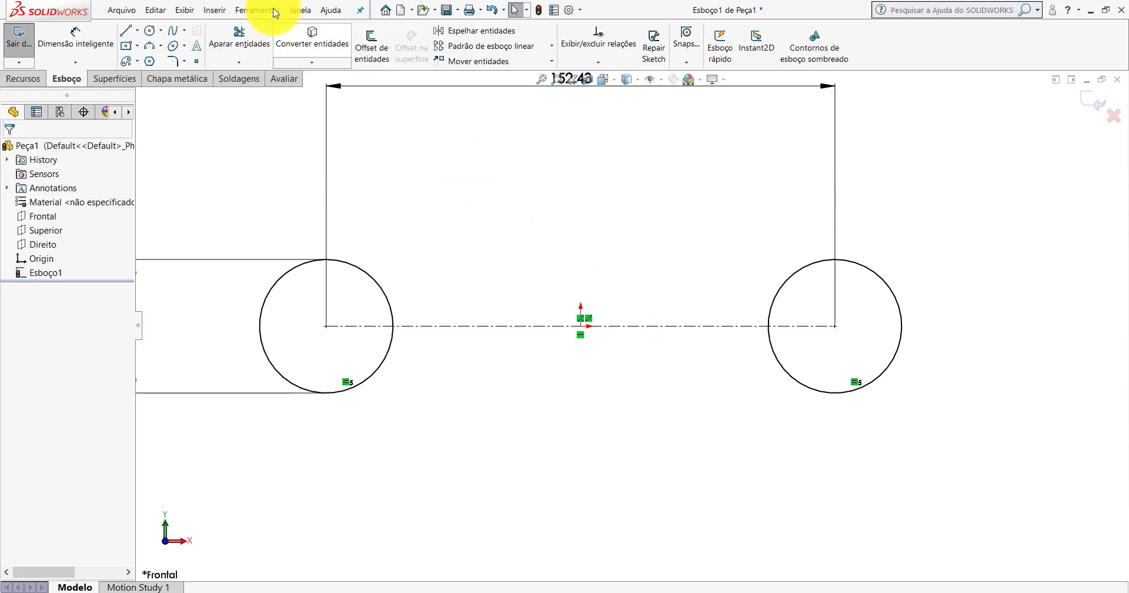
- Hide the sketch relation markers from the view display options
left_click(184, 10)
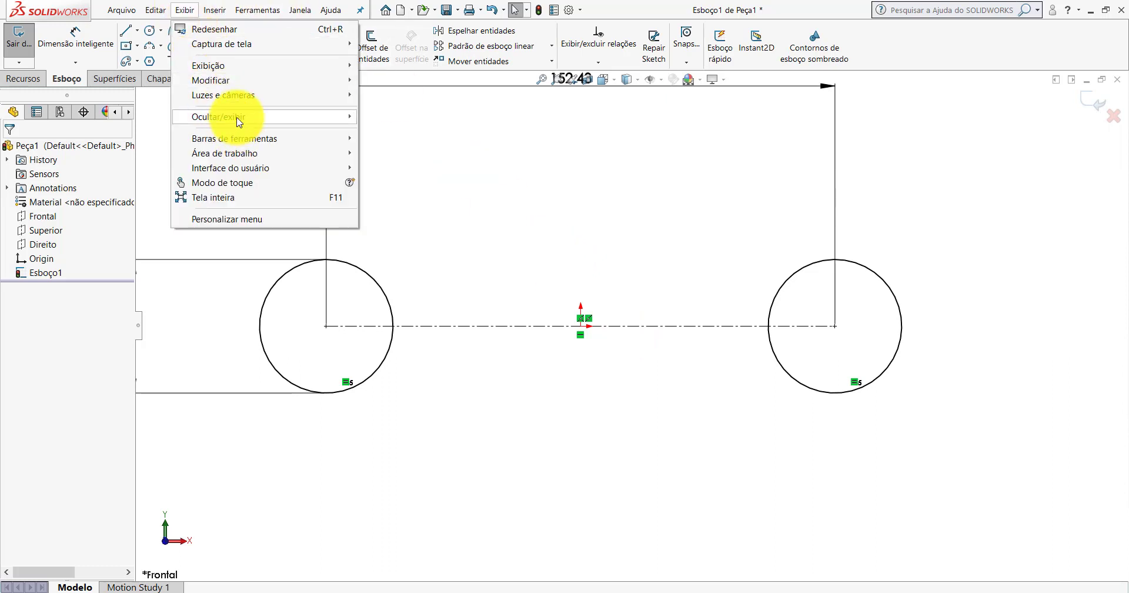
mouse_move(218, 117)
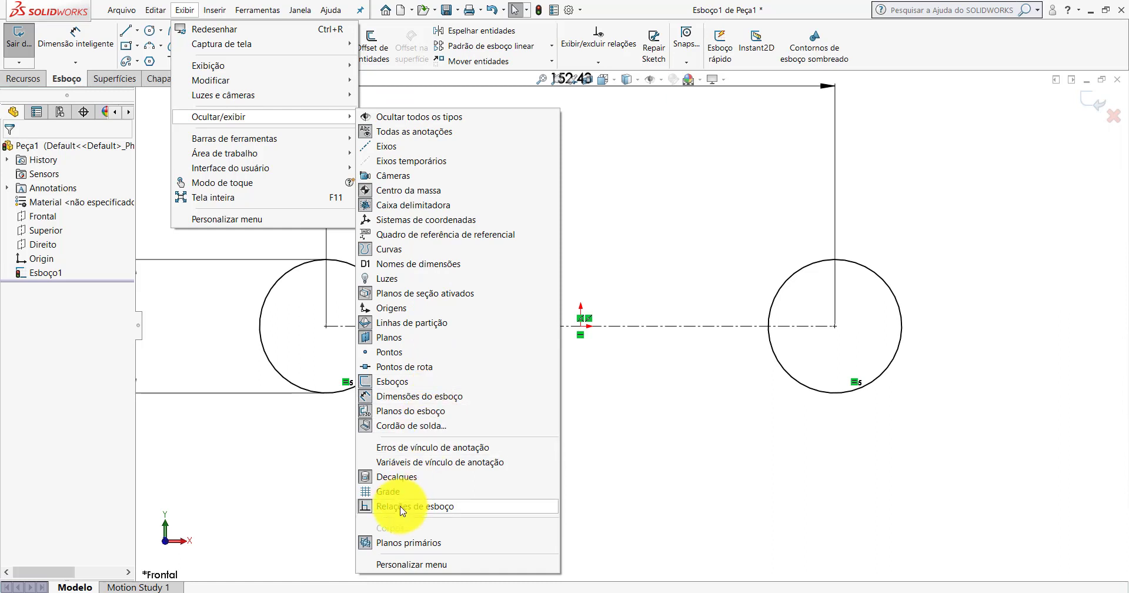
left_click(402, 506)
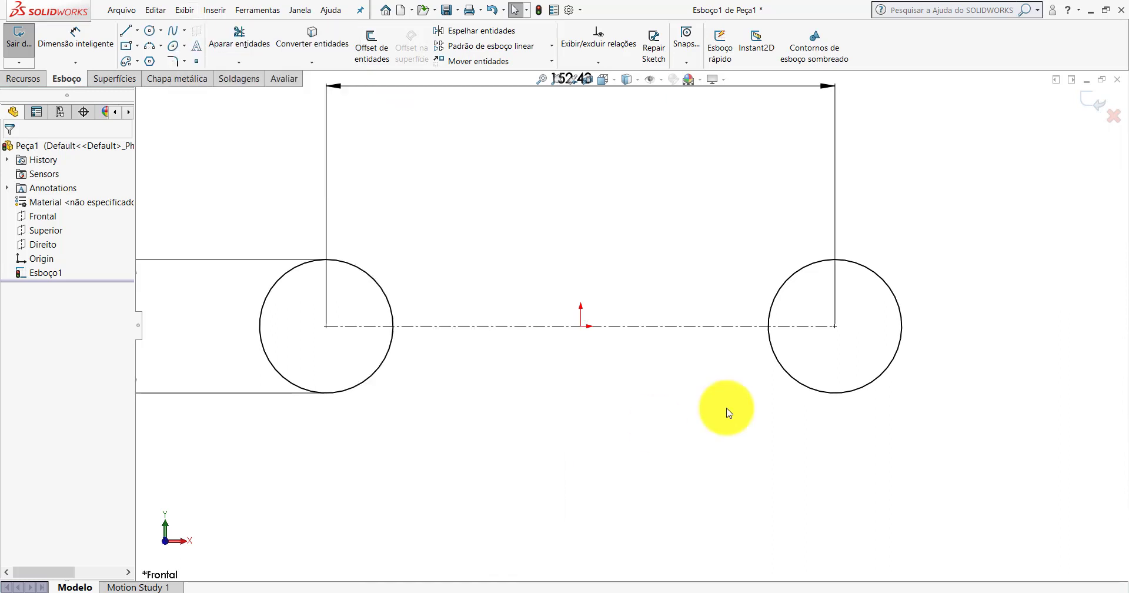
scroll(631, 291, "up", 2)
scroll(615, 265, "up", 2)
scroll(615, 264, "down", 3)
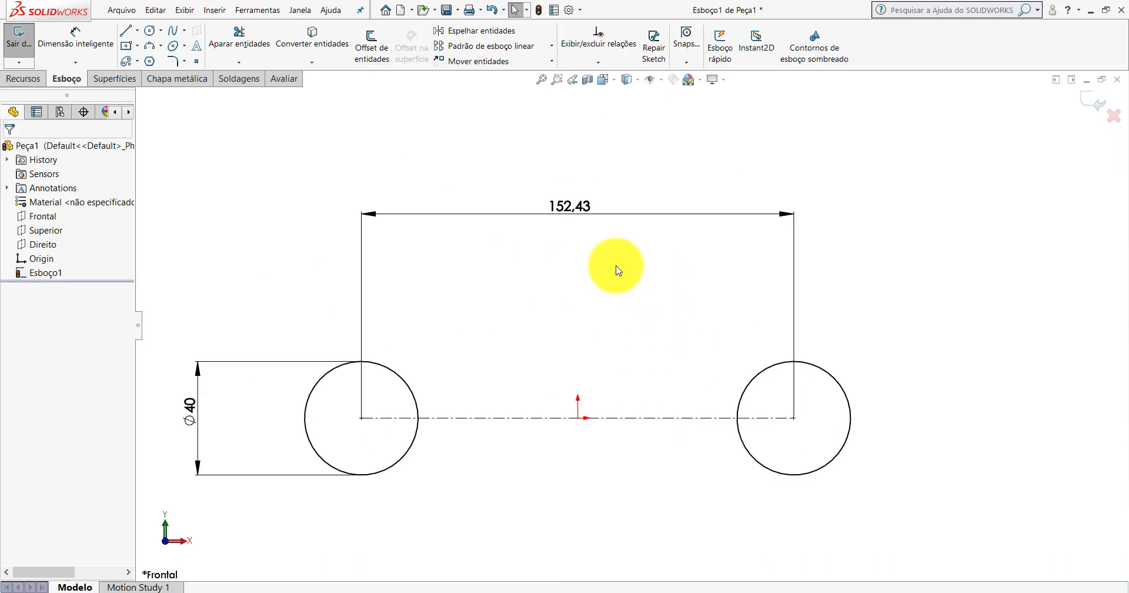
- Change the 152,43 centre-distance dimension to 100
left_click(571, 206)
double_click(571, 206)
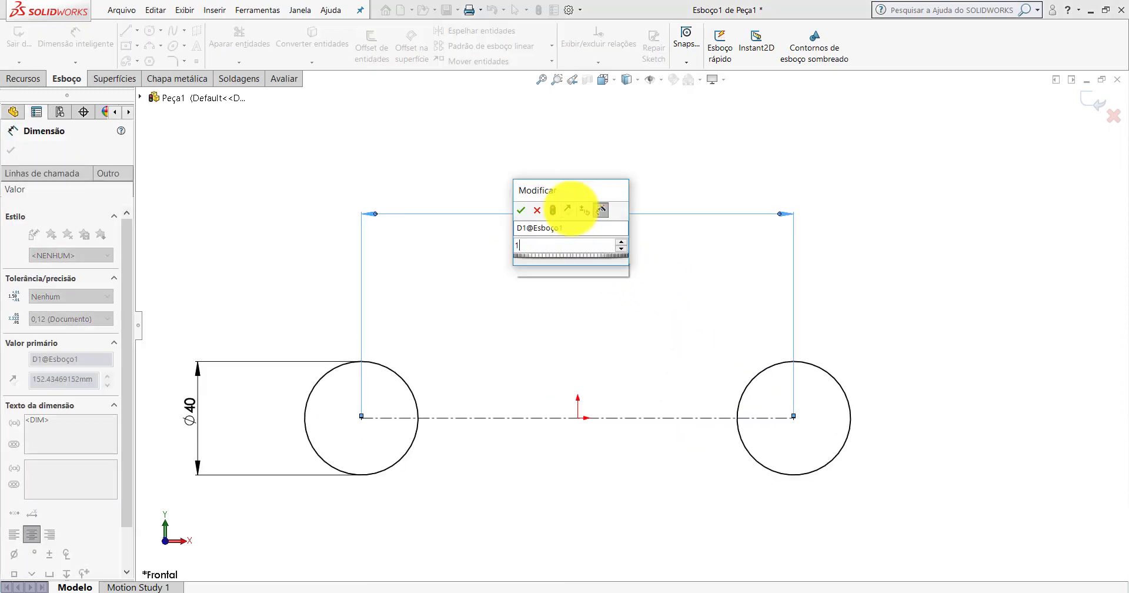
type("100")
key("Return")
key("Escape")
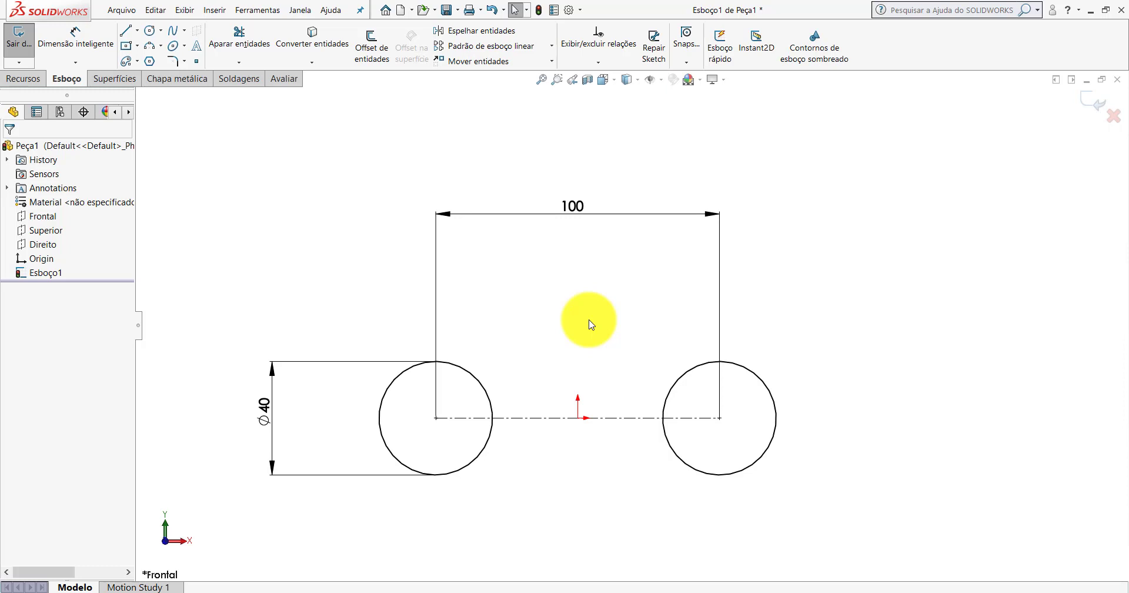
- Open and close the relation display options list
left_click(597, 64)
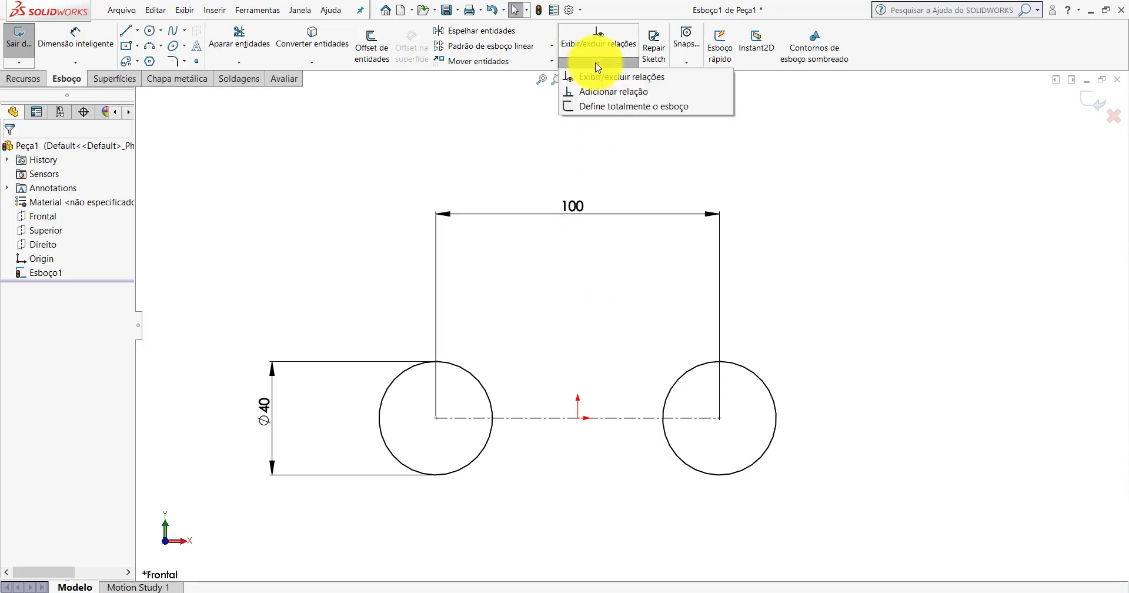
left_click(599, 92)
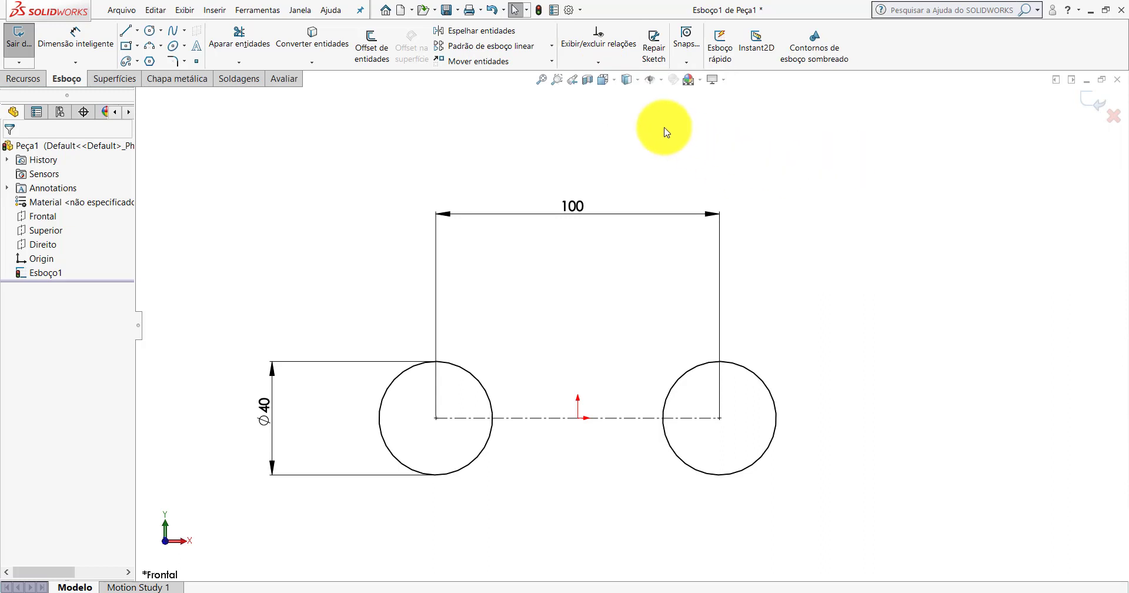
left_click(595, 63)
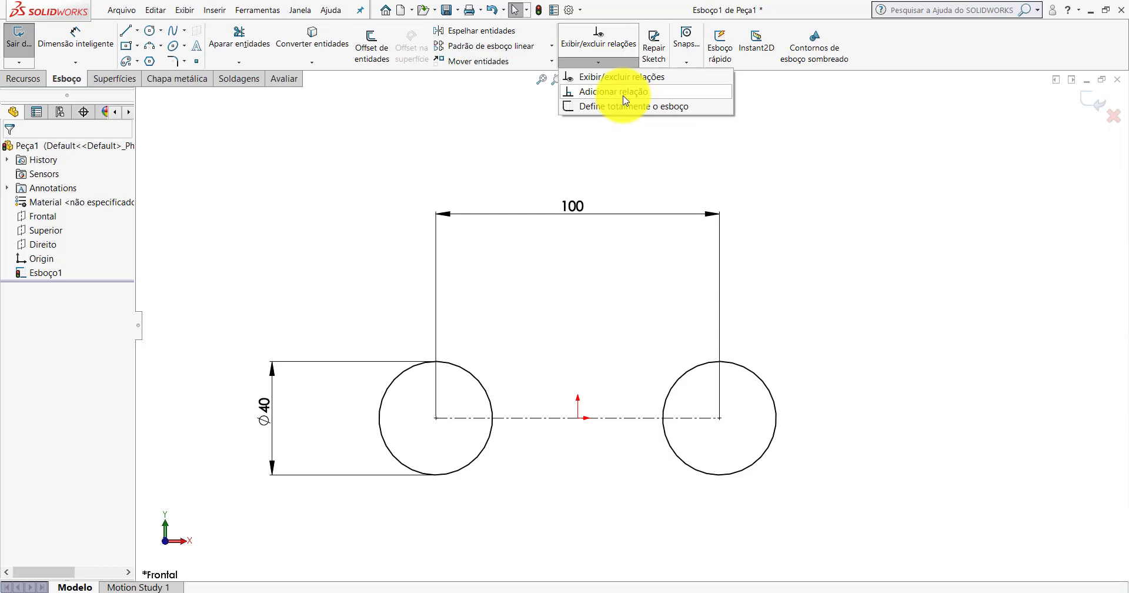
left_click(614, 68)
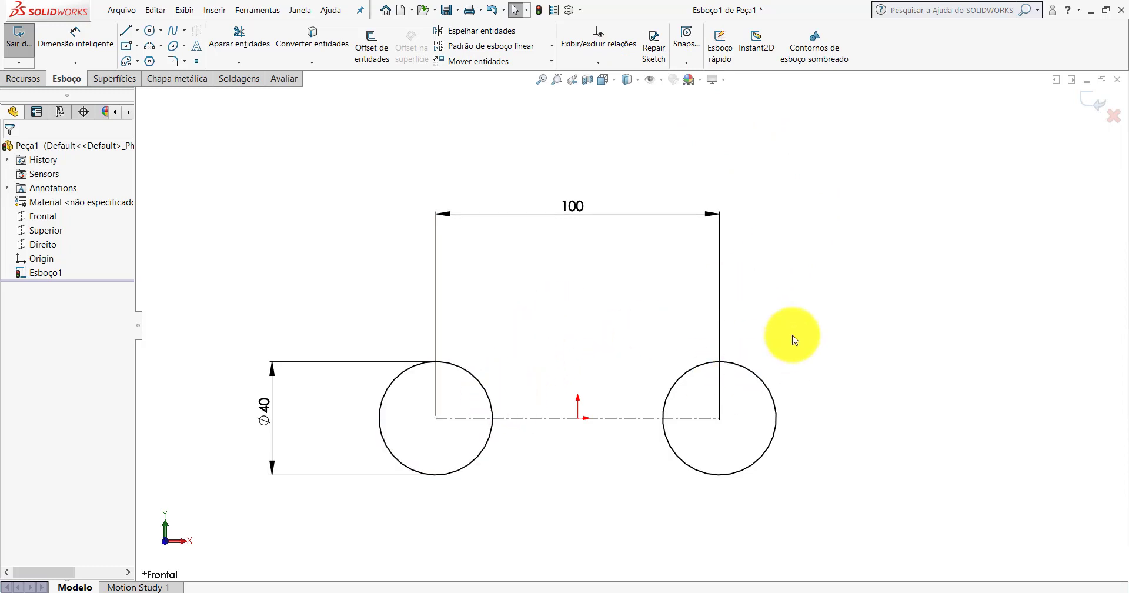
- Drag the 100 dimension down closer to the circles and deselect it
scroll(588, 345, "up", 3)
scroll(559, 347, "down", 3)
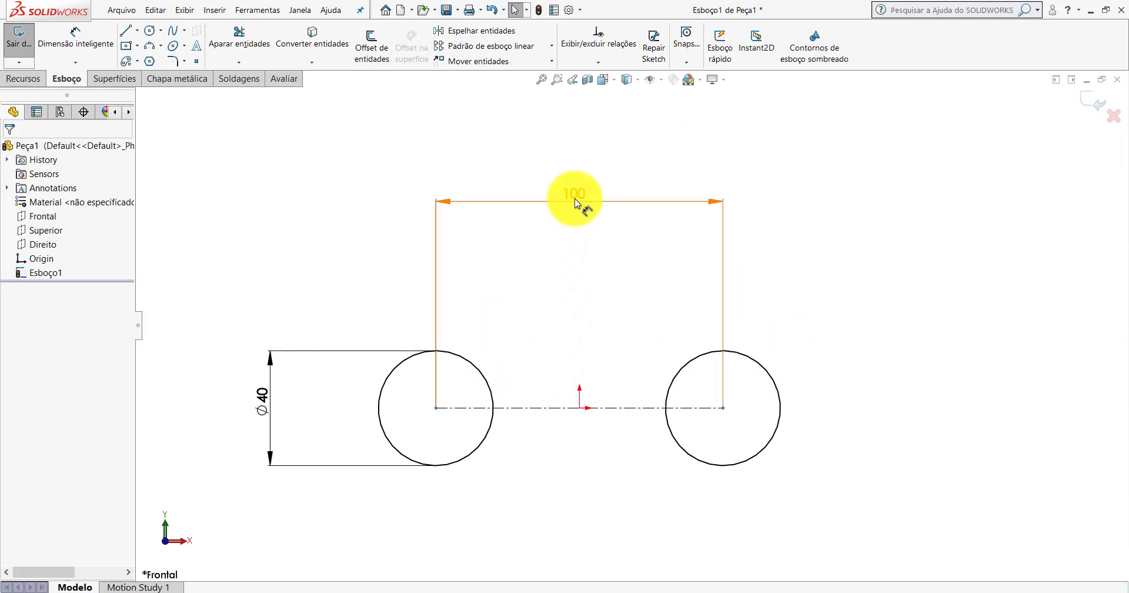
left_click_drag(577, 203, 577, 240)
left_click(746, 292)
scroll(707, 368, "up", 2)
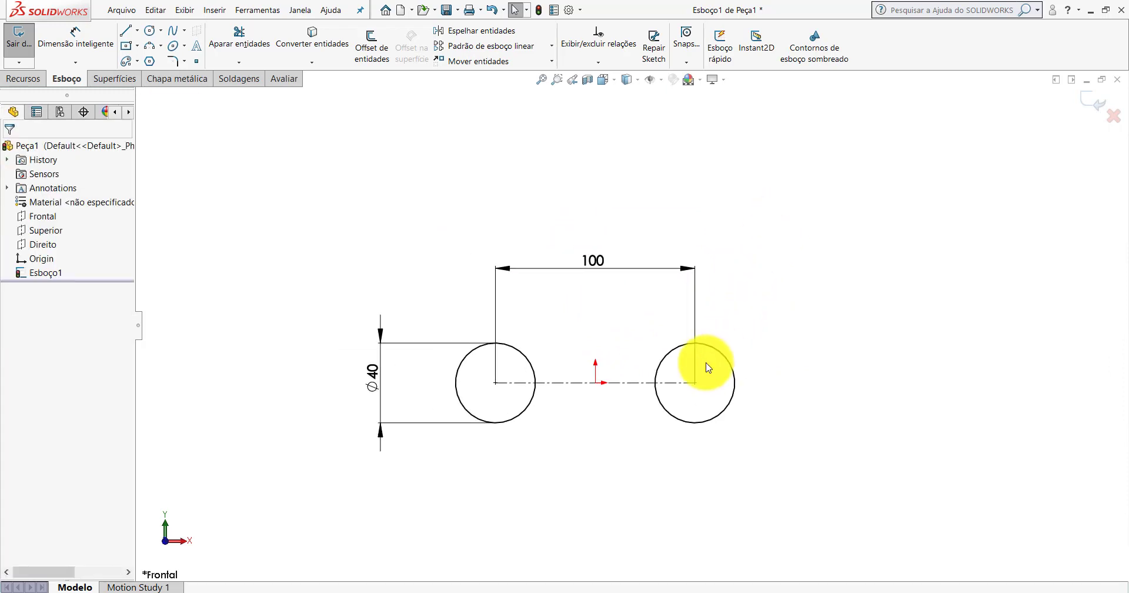
scroll(708, 368, "down", 2)
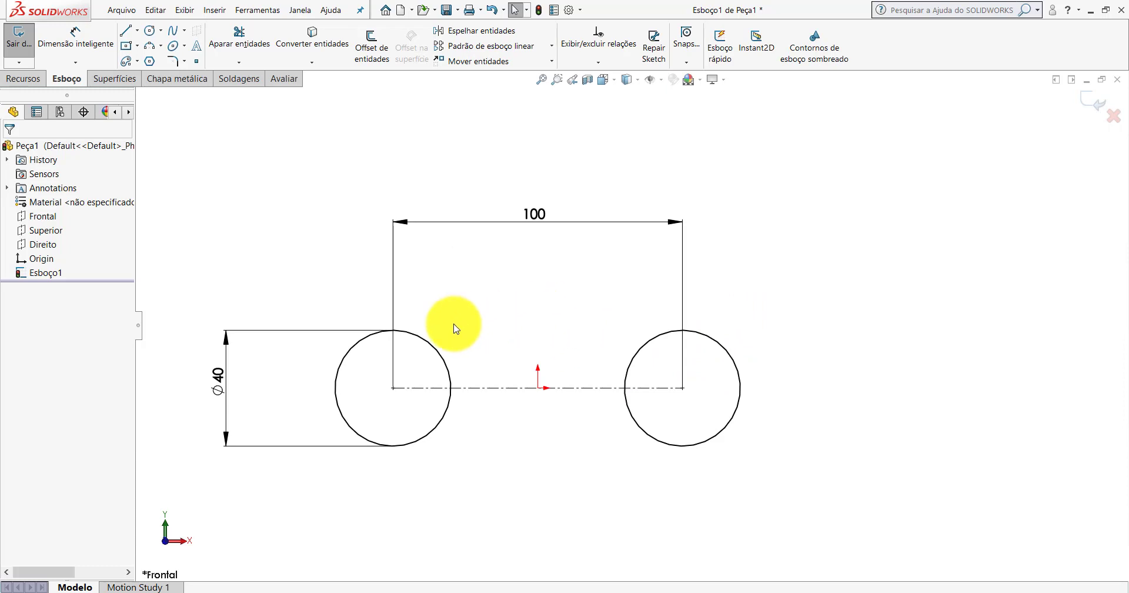
- Delete the Ø40 dimension and drag the left circle to enlarge both circles to about 27.32 radius
right_click(218, 379)
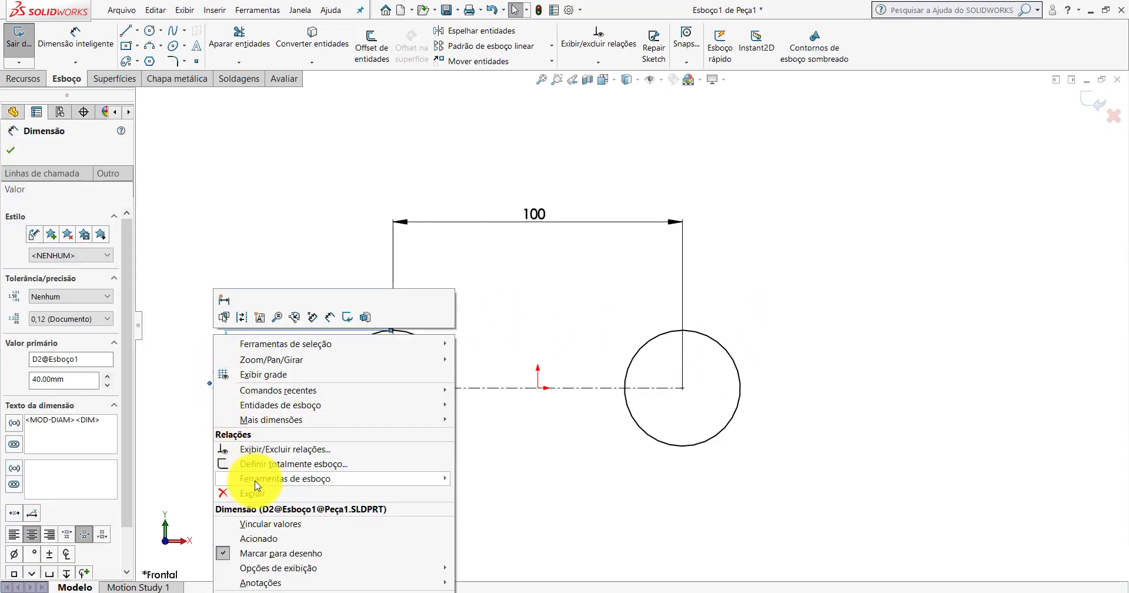
left_click(298, 491)
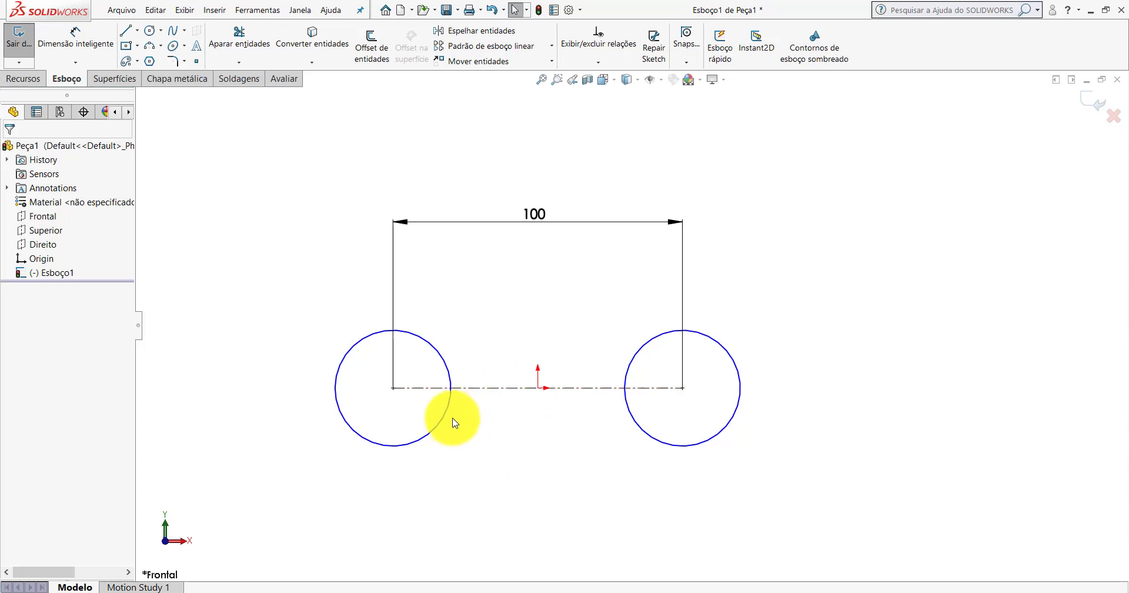
left_click(450, 379)
mouse_move(429, 384)
left_mouse_down()
mouse_move(510, 360)
mouse_move(466, 365)
left_mouse_up()
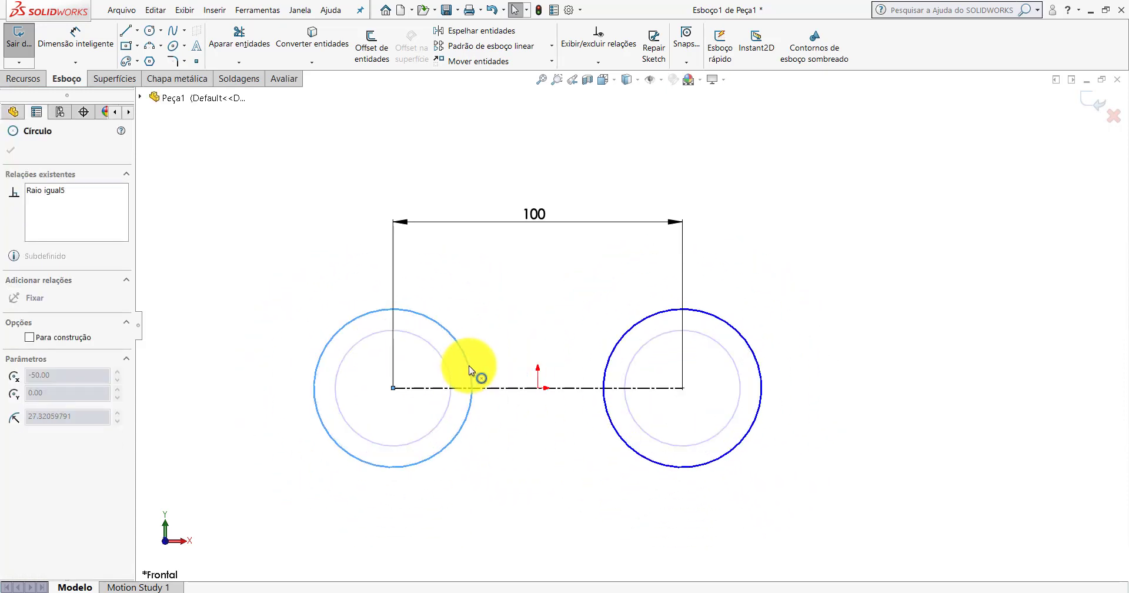
left_click(827, 177)
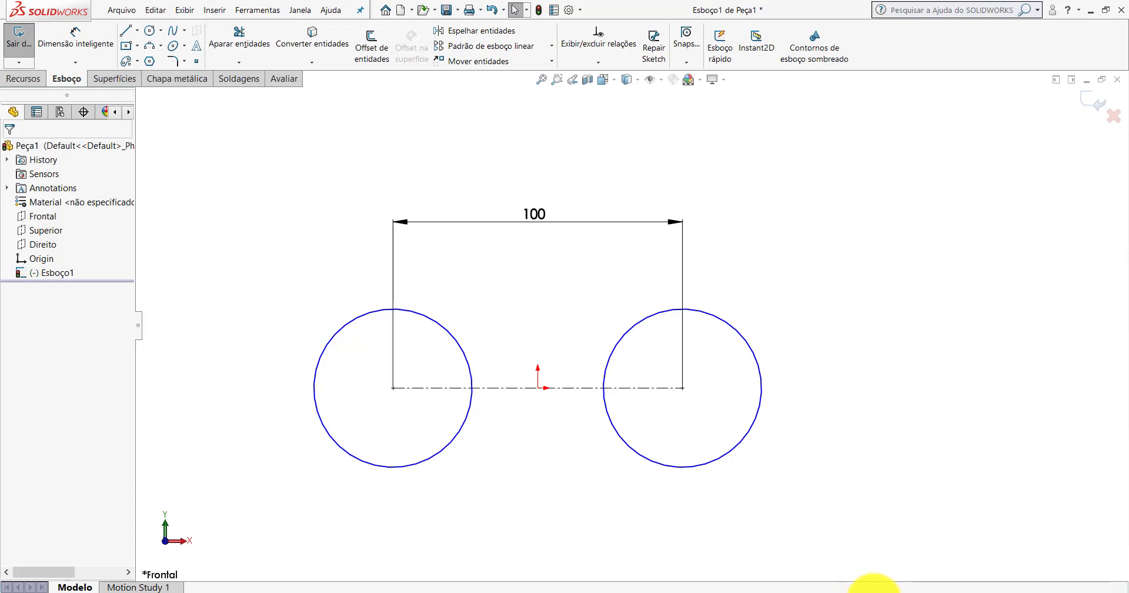
- Add a Ø54,64 diameter dimension to the left circle and place it lower on its left
left_click(100, 47)
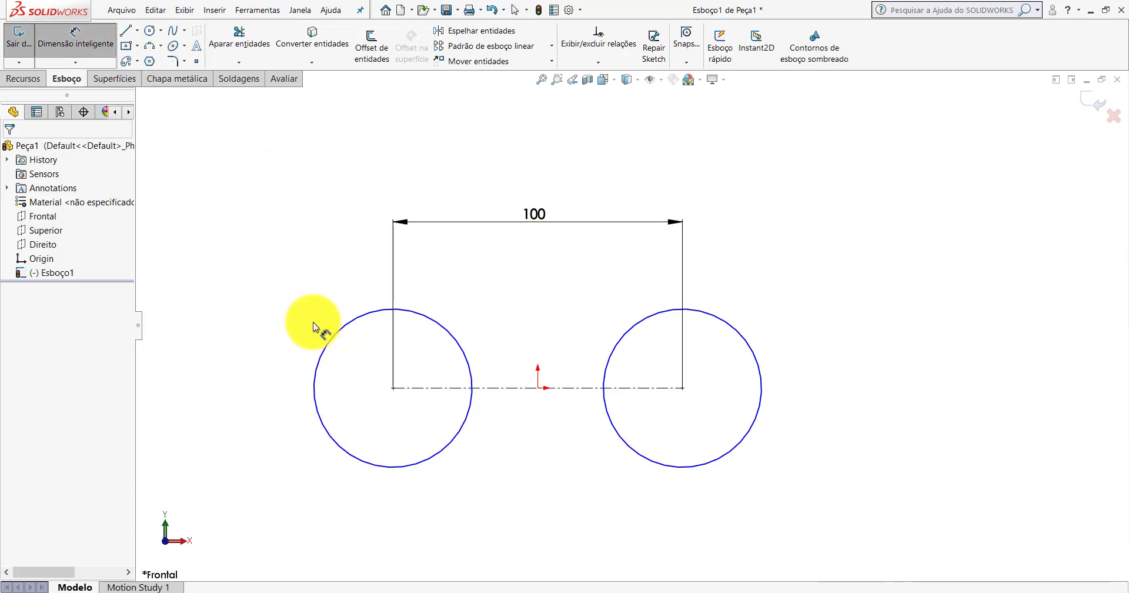
left_click(328, 346)
left_click(258, 364)
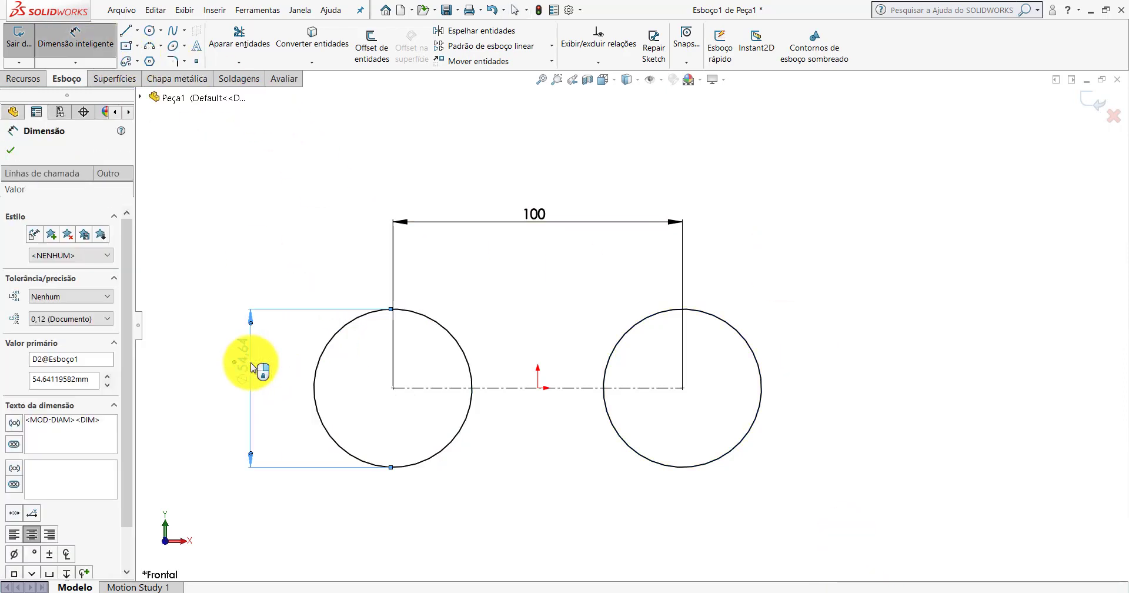
left_click(285, 270)
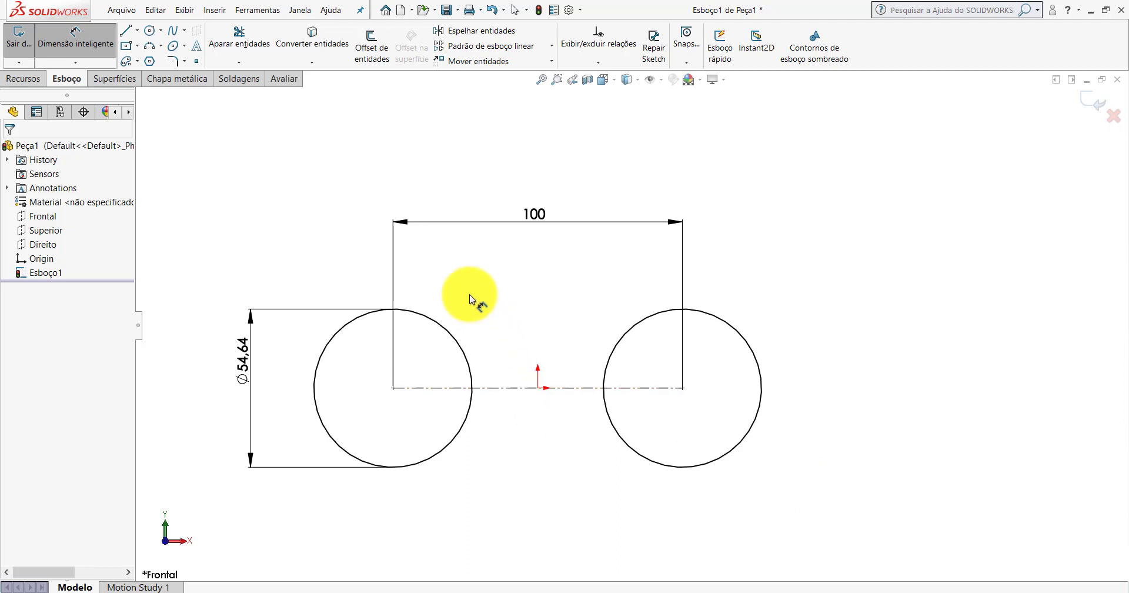
key("Escape")
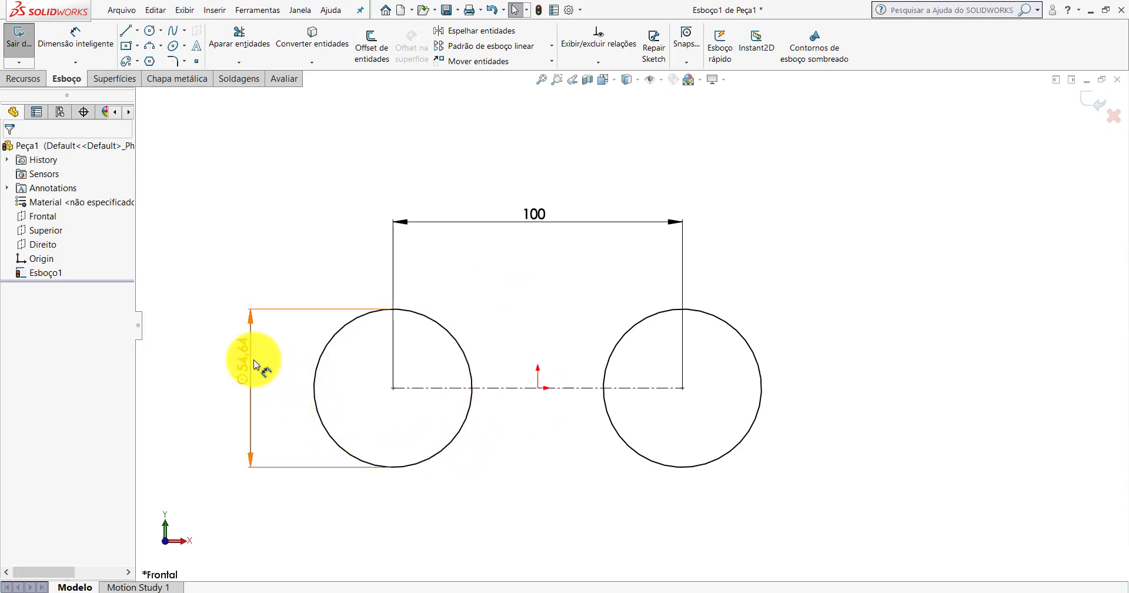
left_click_drag(253, 359, 255, 390)
key("Escape")
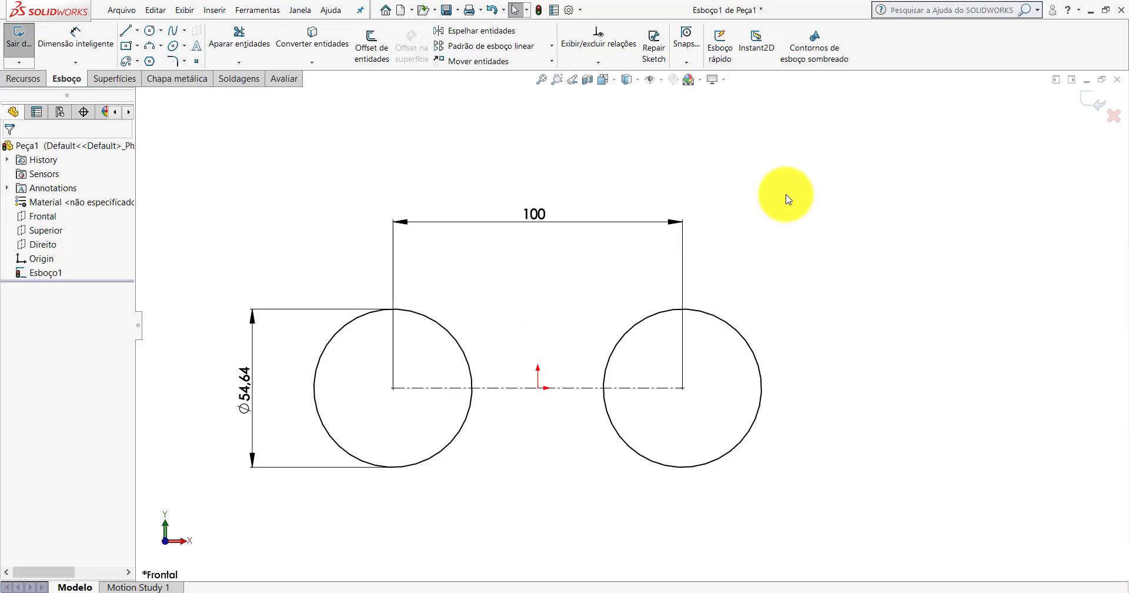
- Minimise the SOLIDWORKS window to reveal the desktop
left_click(1090, 10)
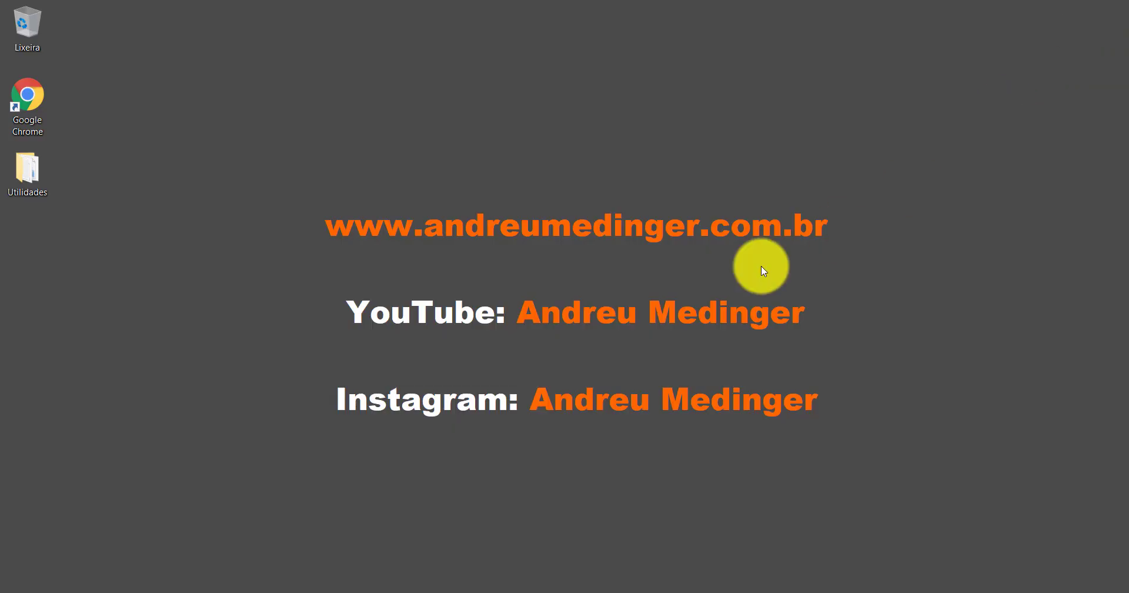